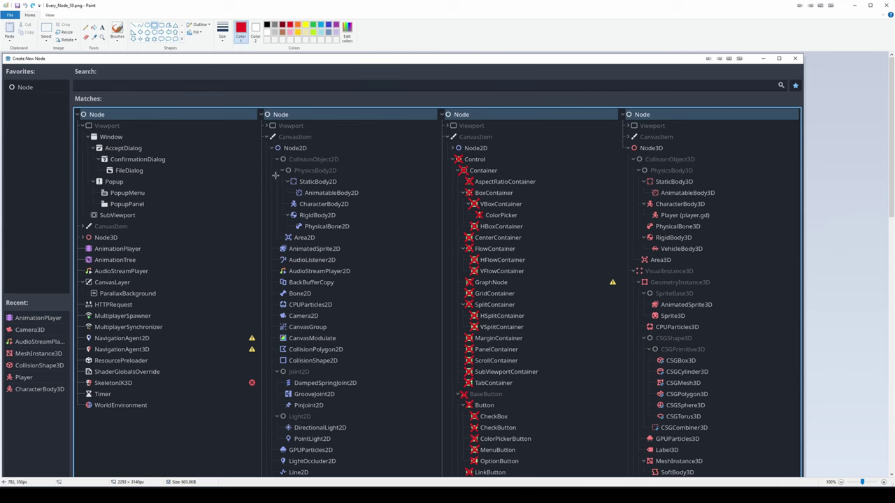
- Draw a red rectangle around the StaticBody2D through RigidBody2D rows of the node chart
drag(273, 174, 368, 221)
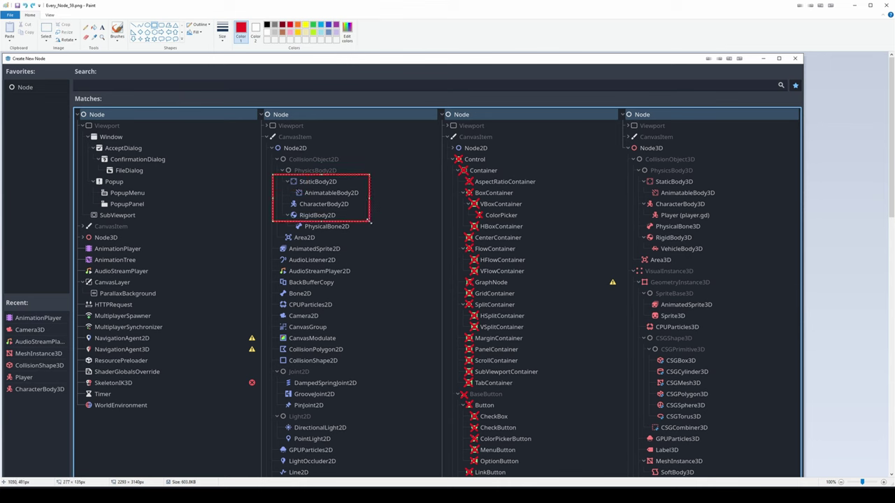
click(384, 206)
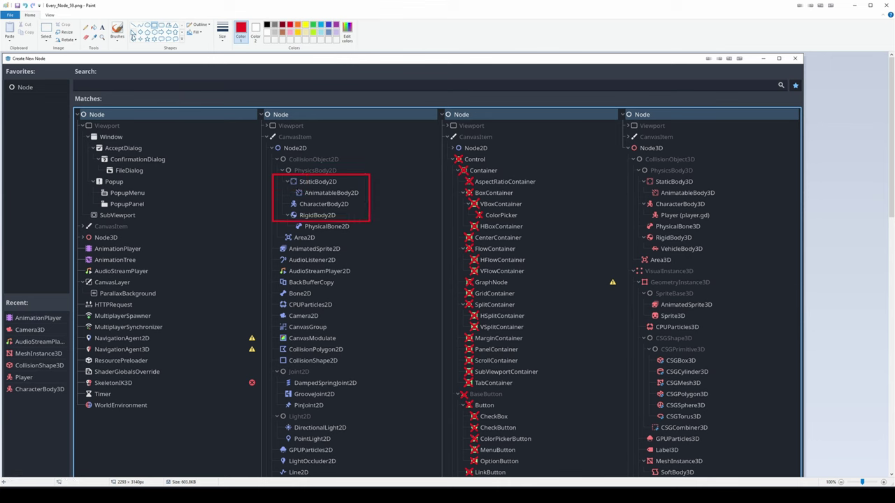
click(85, 27)
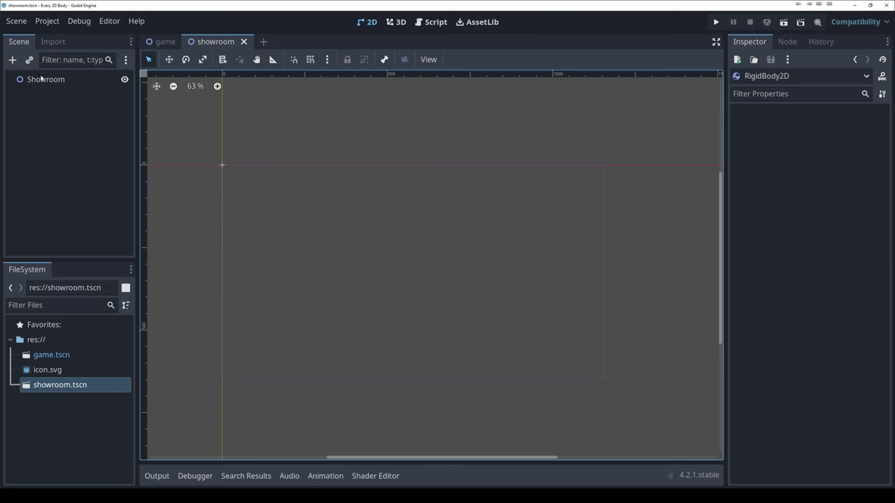
- Add a RigidBody2D child under the Showroom root, found by searching 'r' in Create New Node
click(41, 79)
key(ctrl+a)
text(r)
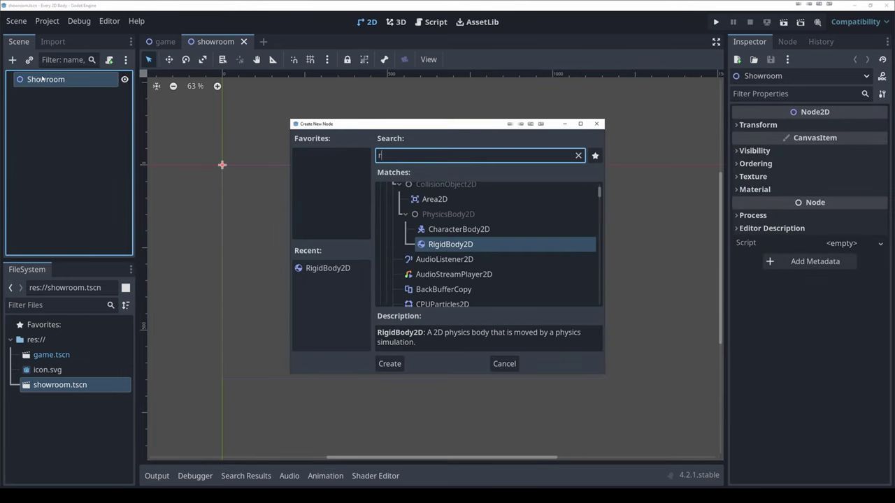
double_click(444, 244)
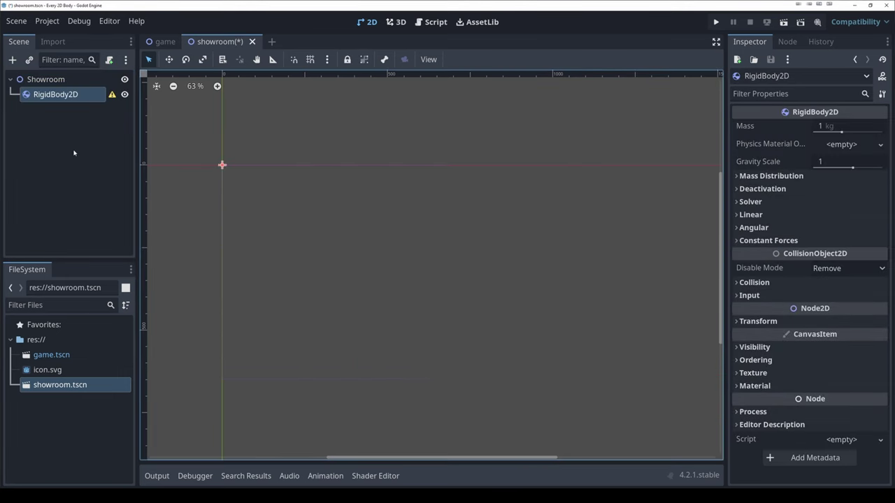
mouse_move(112, 95)
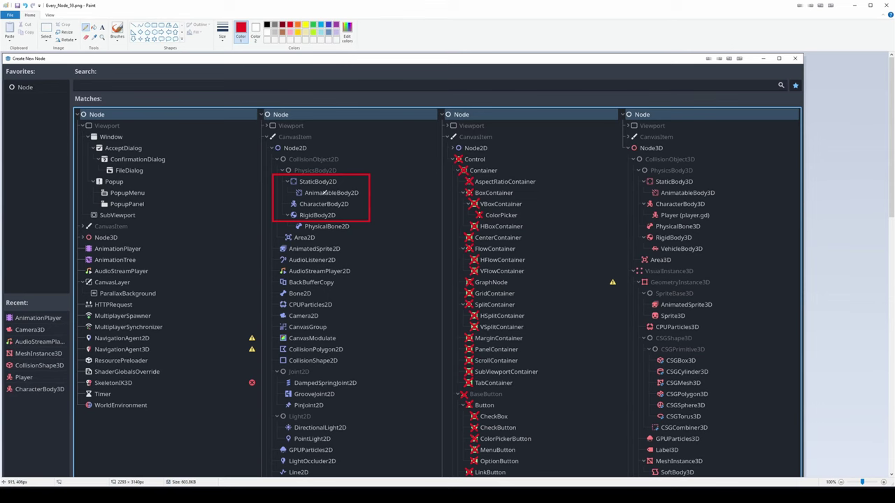
scroll(324, 192, down, 3)
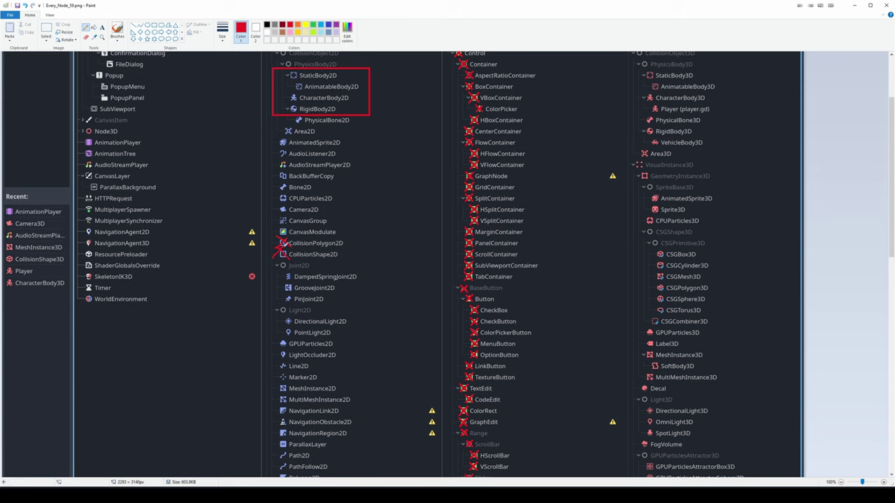
scroll(268, 295, down, 3)
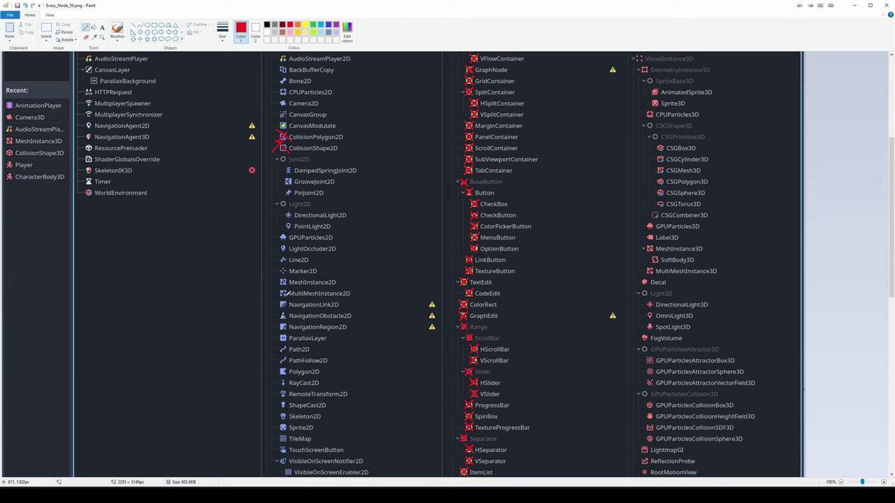
scroll(280, 283, down, 6)
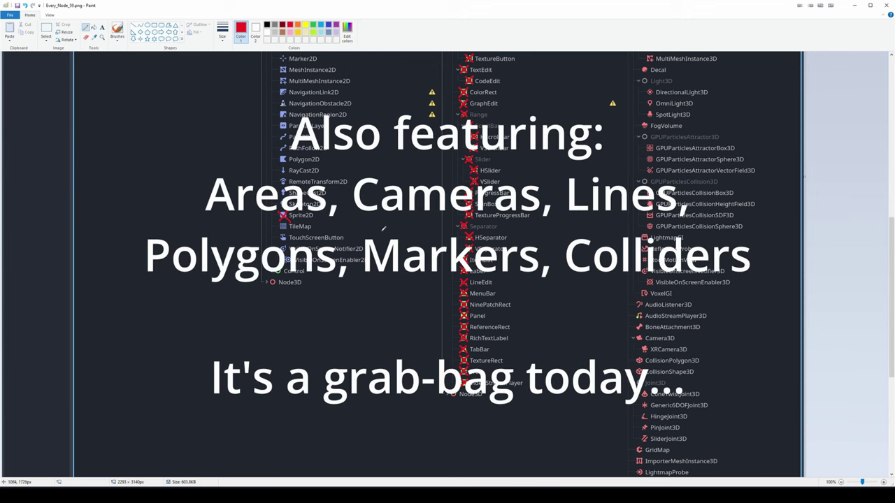
scroll(383, 227, up, 9)
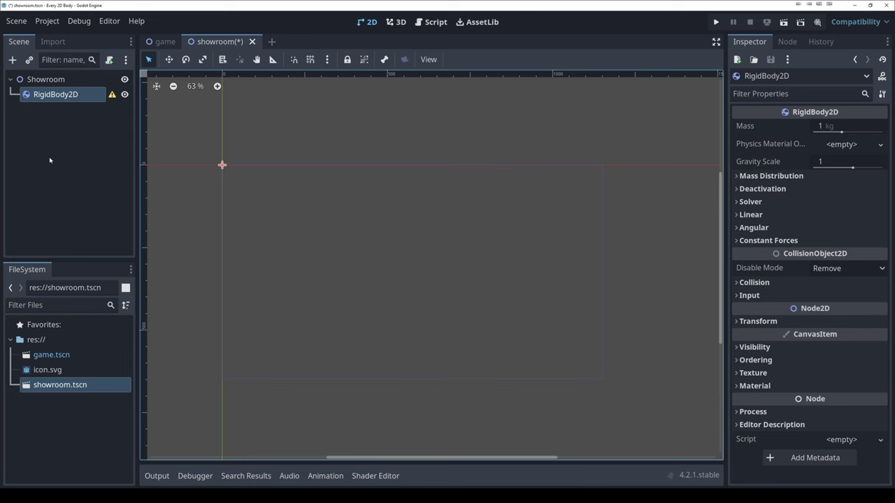
- Select the RigidBody2D node, then look over the game scene
click(34, 94)
click(164, 41)
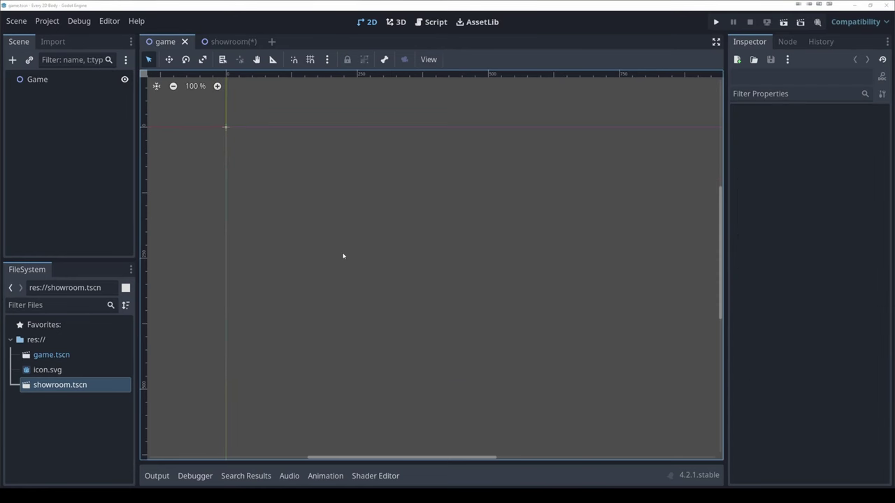
scroll(252, 259, down, 3)
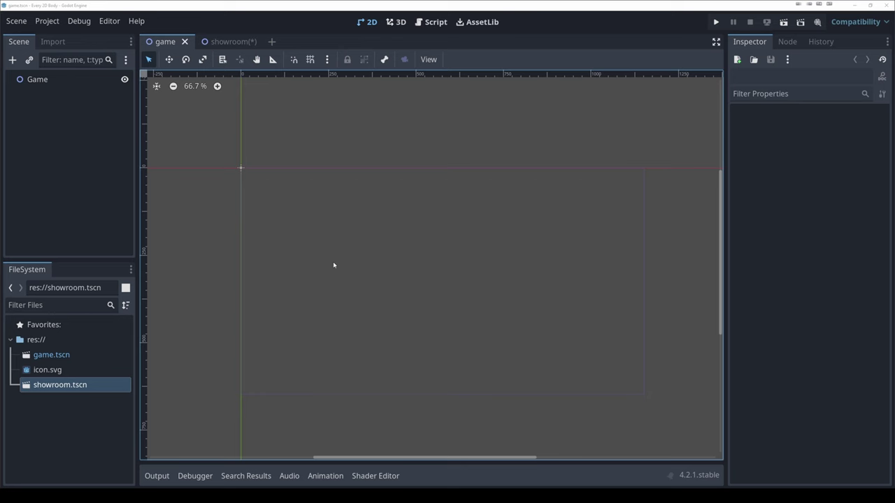
scroll(505, 322, up, 1)
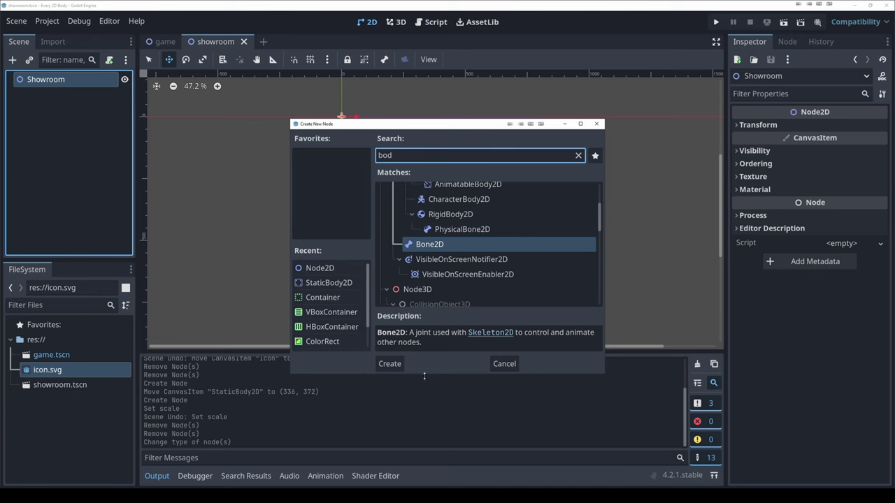
- Add StaticBody2D and AnimatableBody2D as children of Showroom
drag(424, 375, 423, 410)
scroll(450, 293, up, 2)
scroll(450, 293, down, 1)
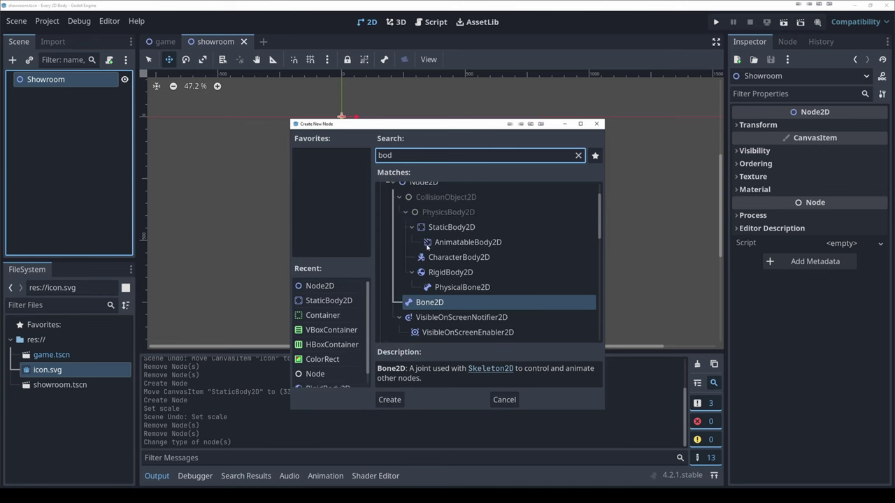
double_click(435, 228)
click(45, 80)
key(ctrl+a)
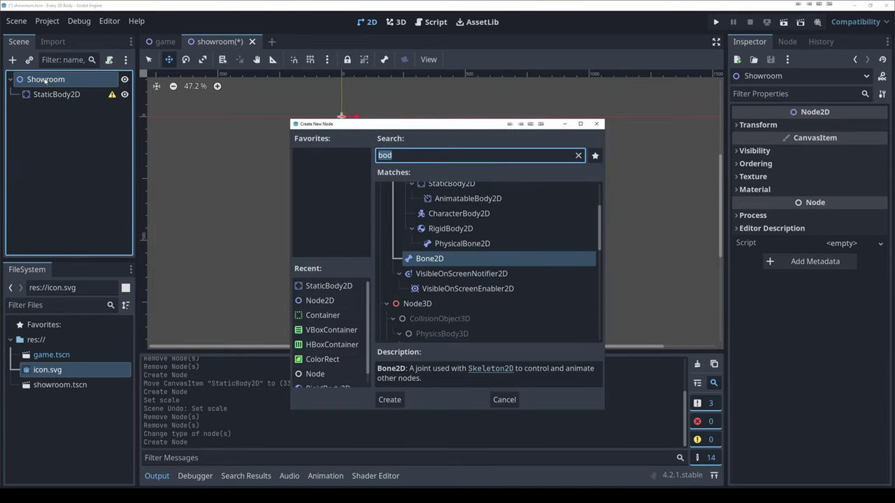
double_click(469, 202)
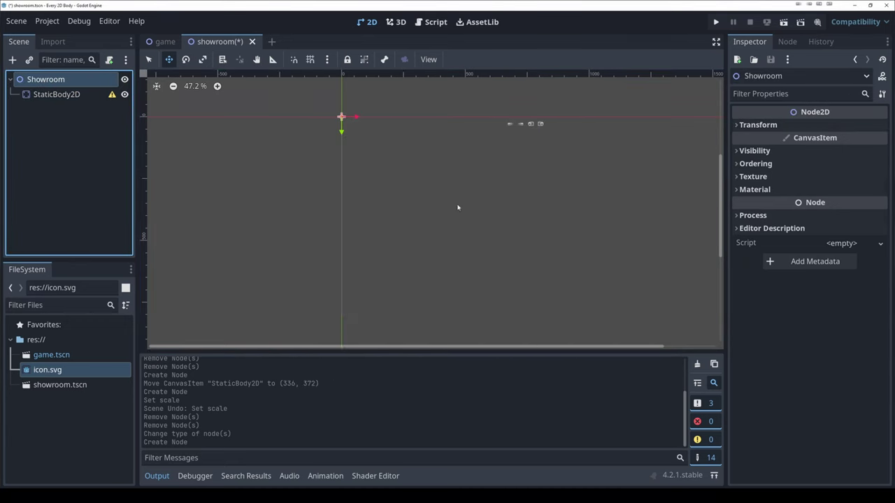
- Add RigidBody2D and CharacterBody2D as children of Showroom
click(44, 80)
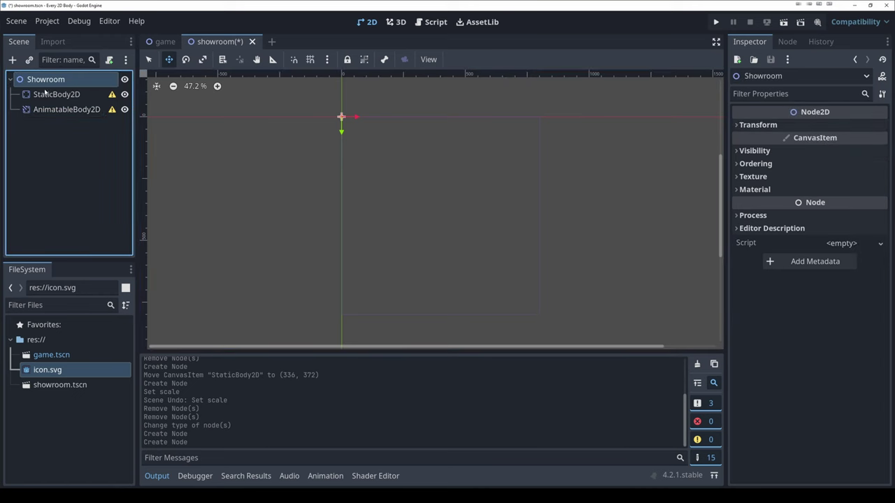
key(ctrl+a)
double_click(450, 229)
click(46, 82)
key(ctrl+a)
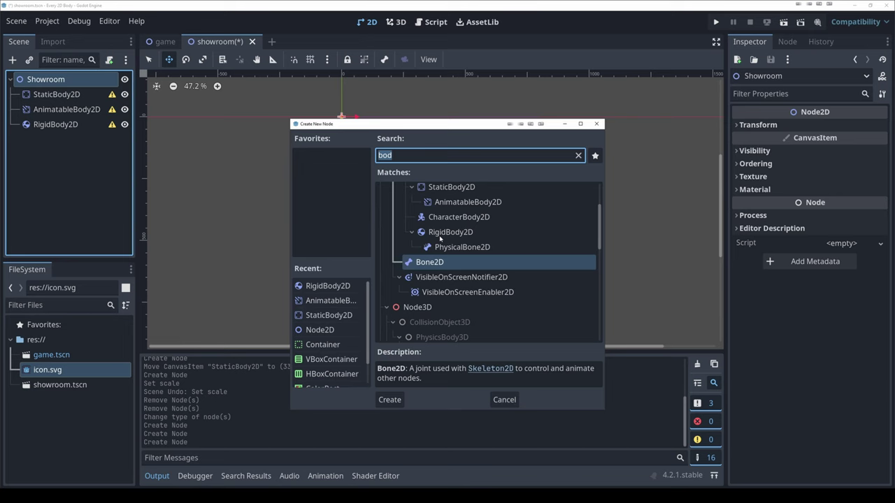
double_click(430, 218)
- Save the showroom scene and run it as the current scene
click(81, 208)
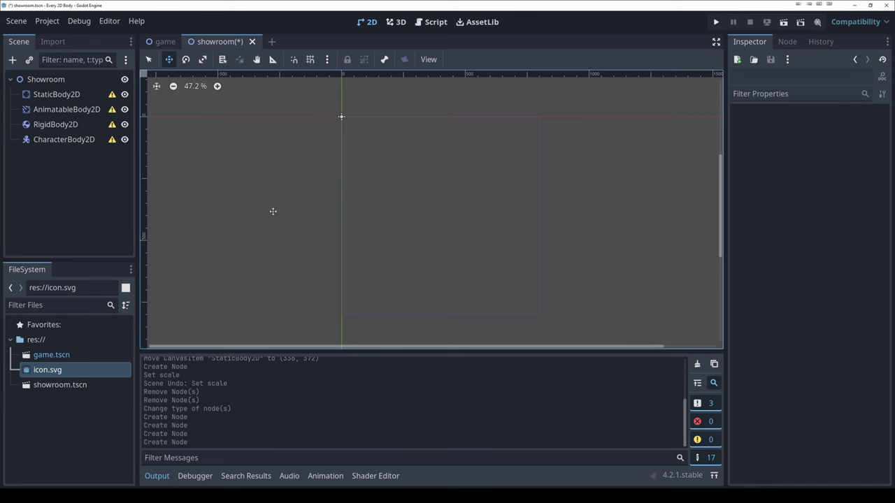
key(ctrl+s)
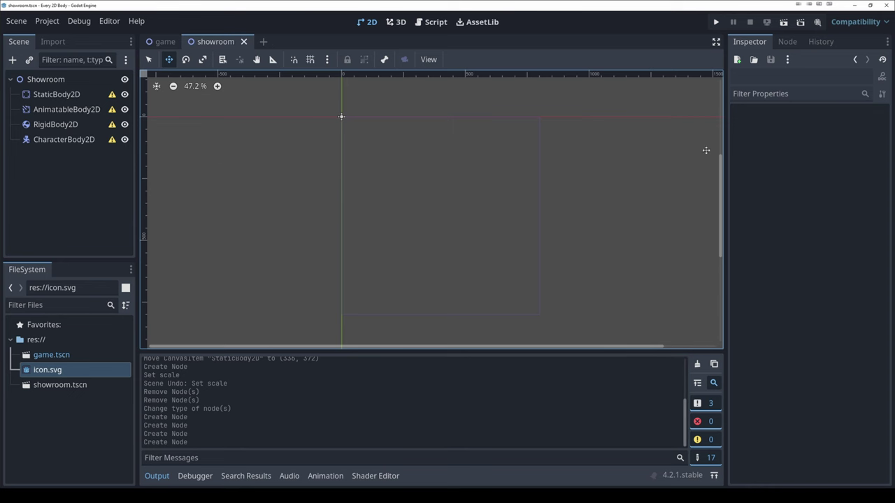
click(786, 24)
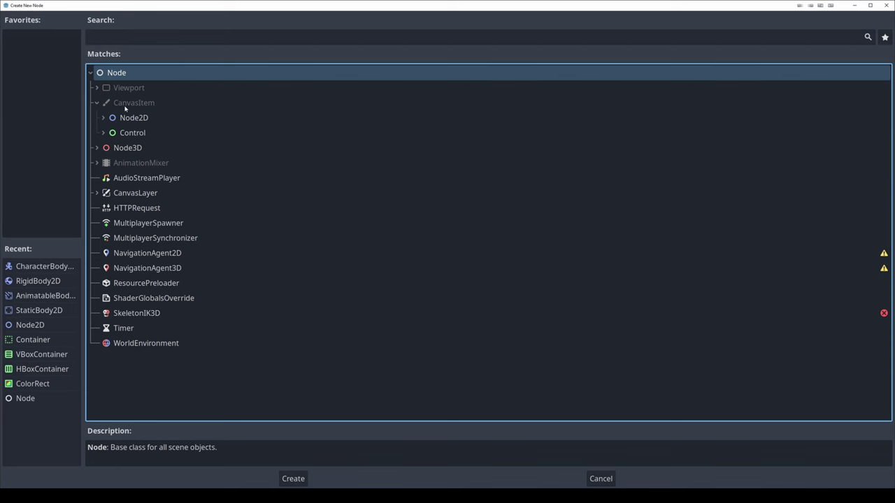
click(125, 133)
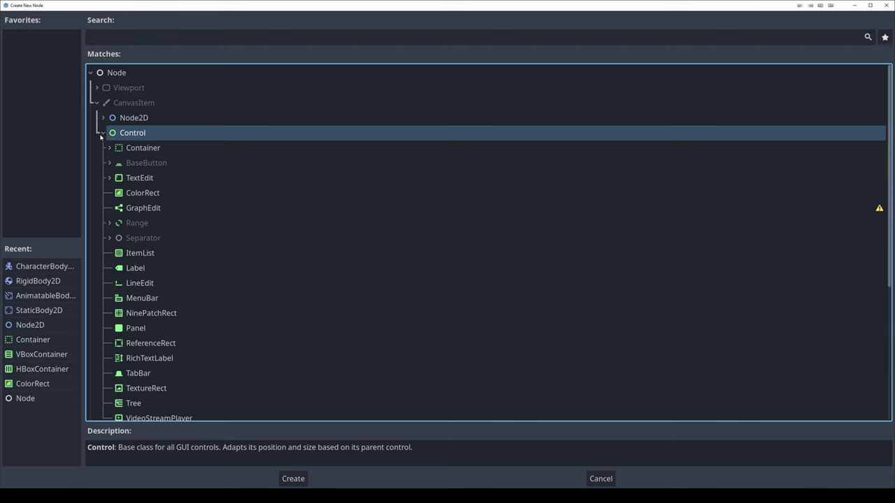
click(102, 133)
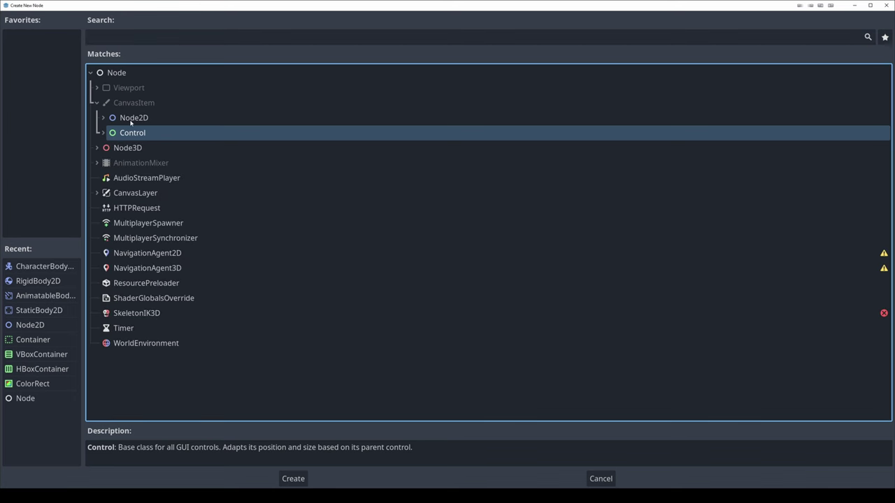
click(132, 120)
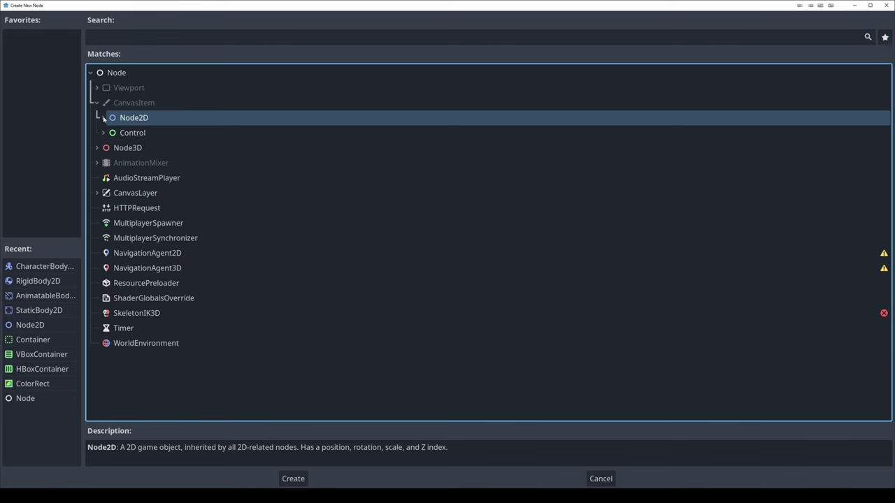
click(123, 103)
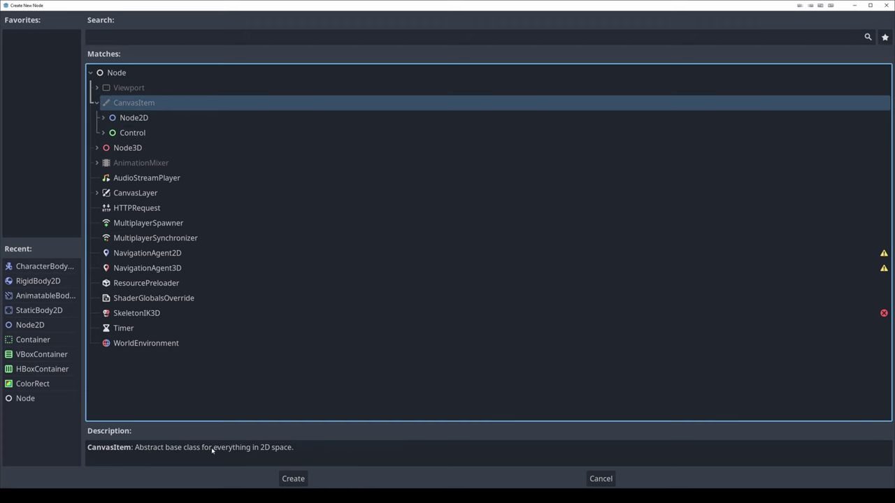
click(105, 119)
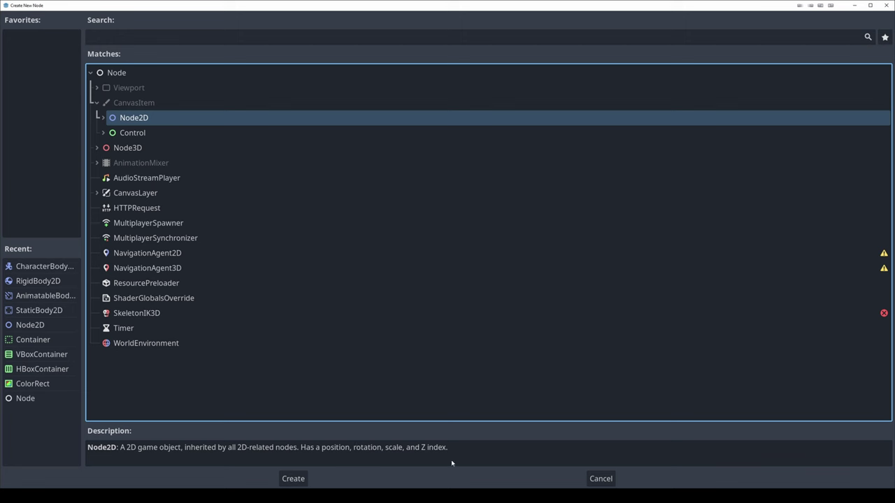
click(105, 119)
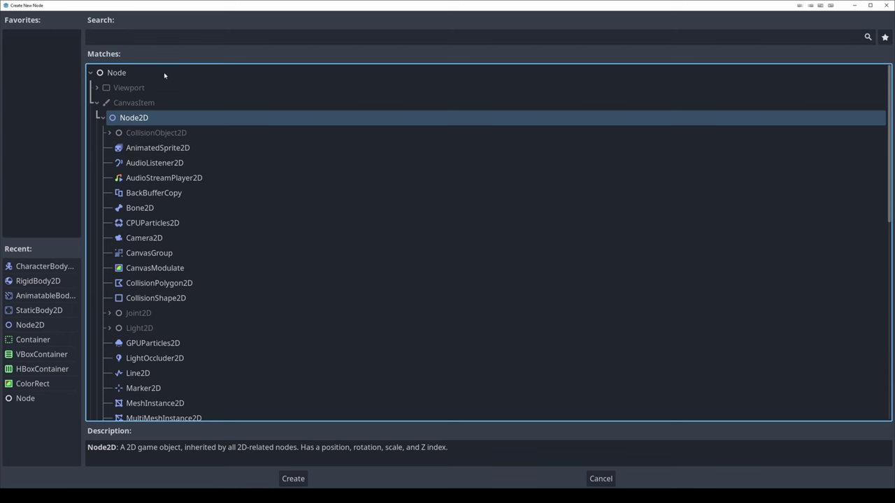
click(132, 136)
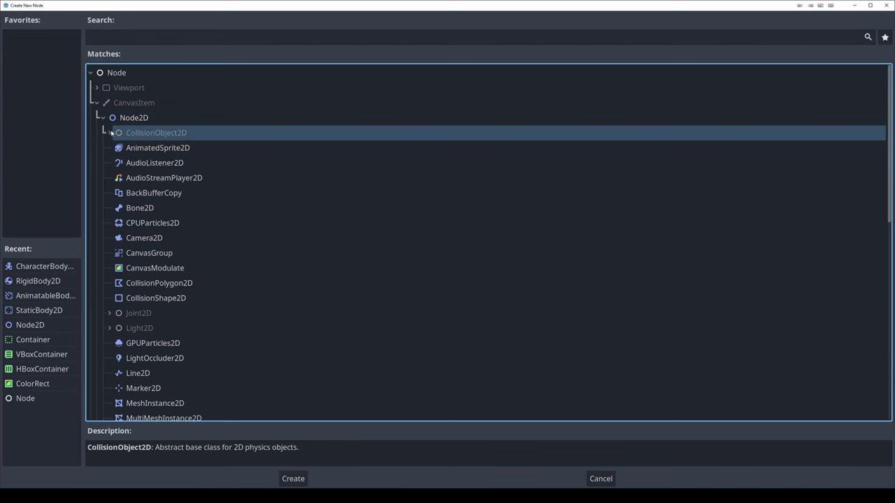
click(109, 133)
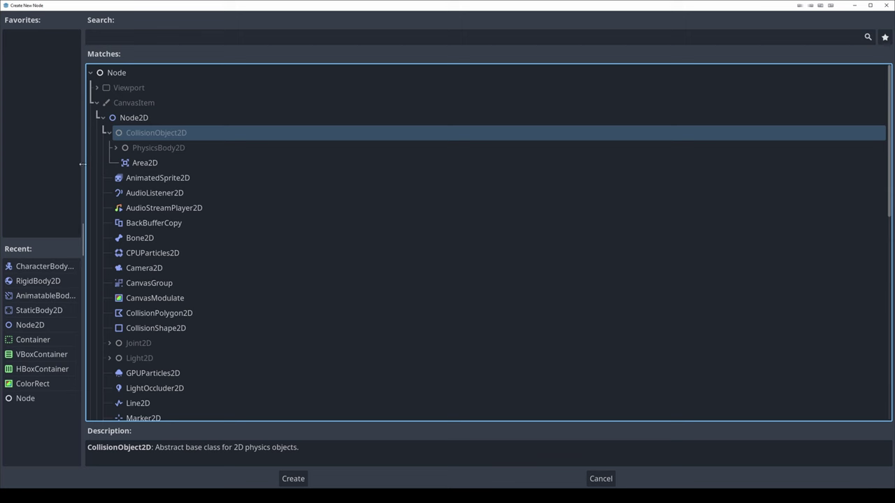
click(160, 147)
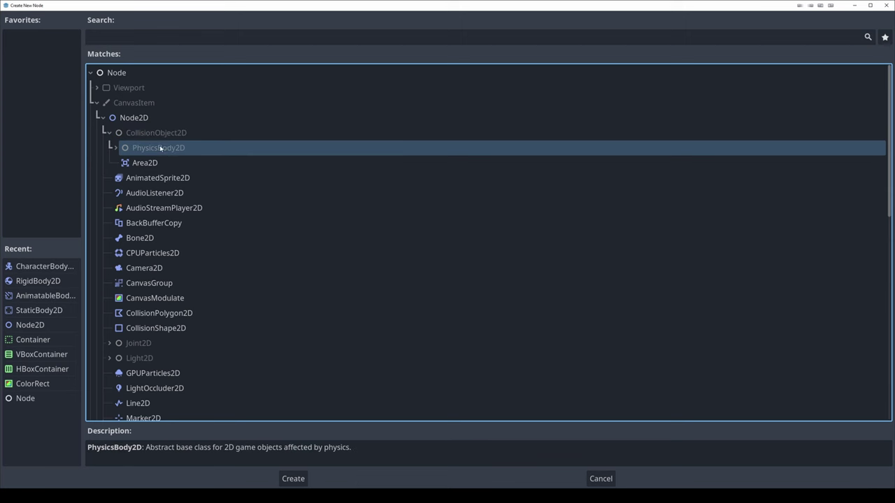
click(116, 147)
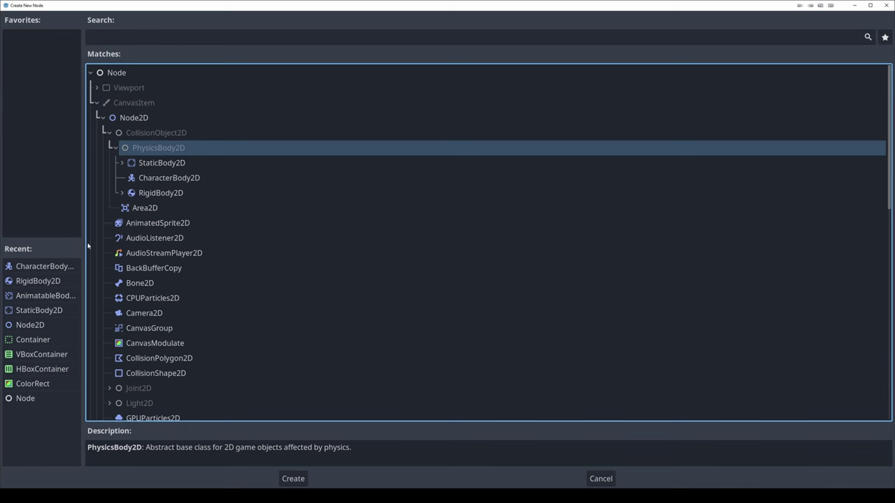
click(155, 135)
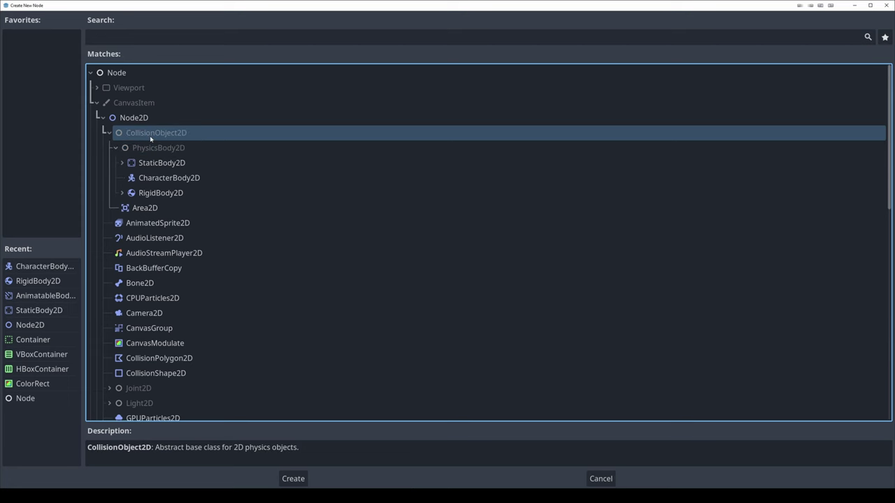
click(147, 149)
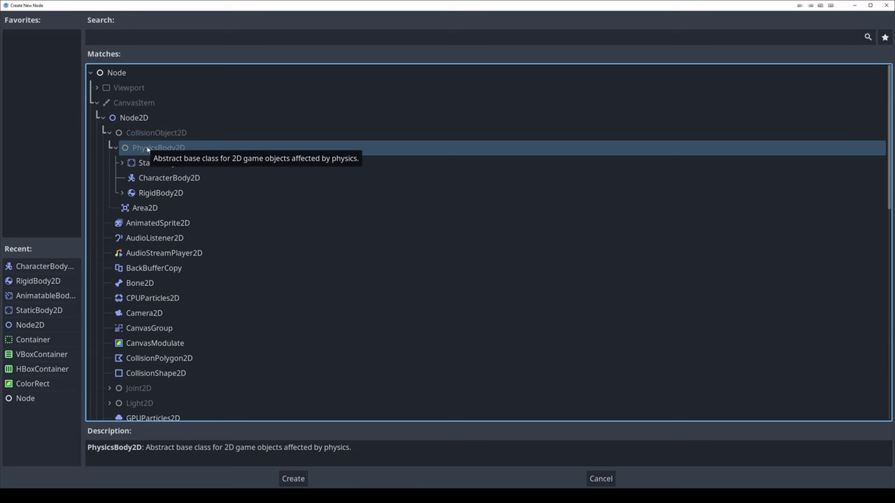
click(136, 134)
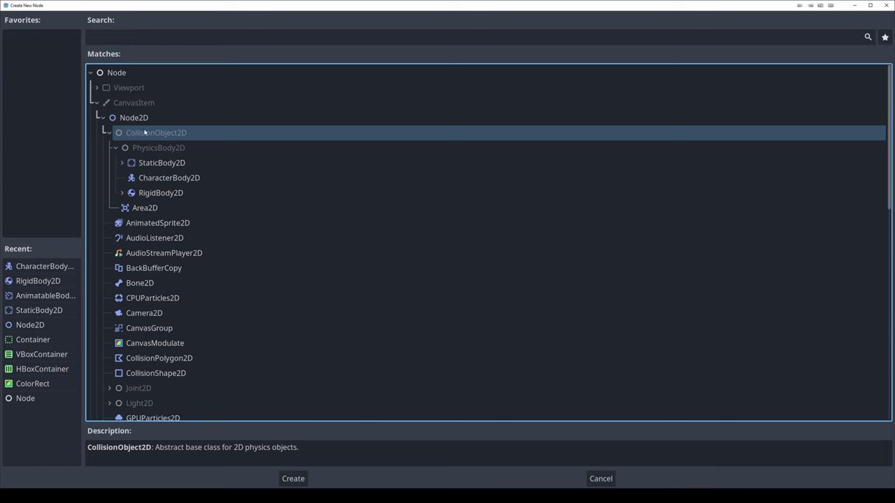
click(144, 149)
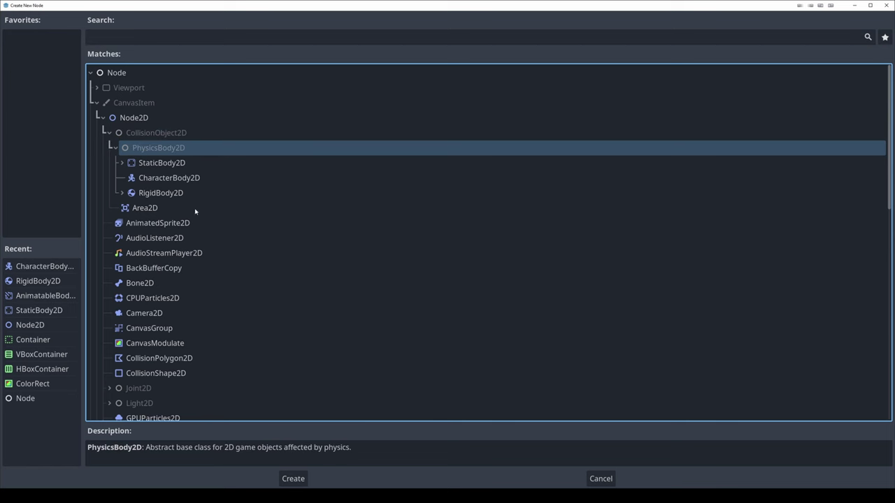
click(599, 479)
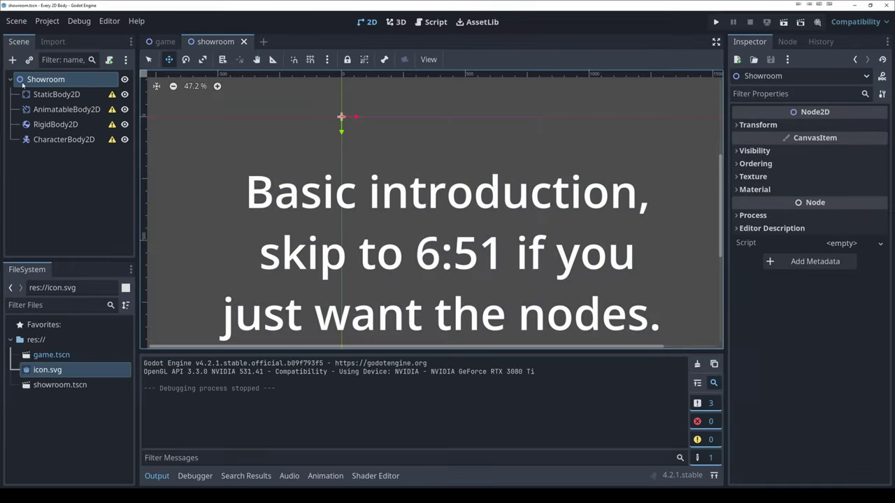
- Add icon.svg as an Icon sprite and check positions: Showroom at 381, 373, Icon at 0, 0
click(733, 124)
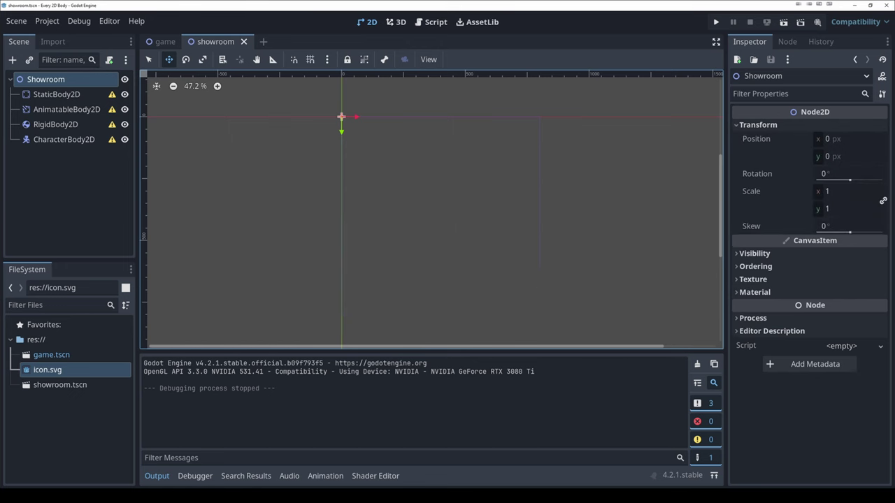
key(Down)
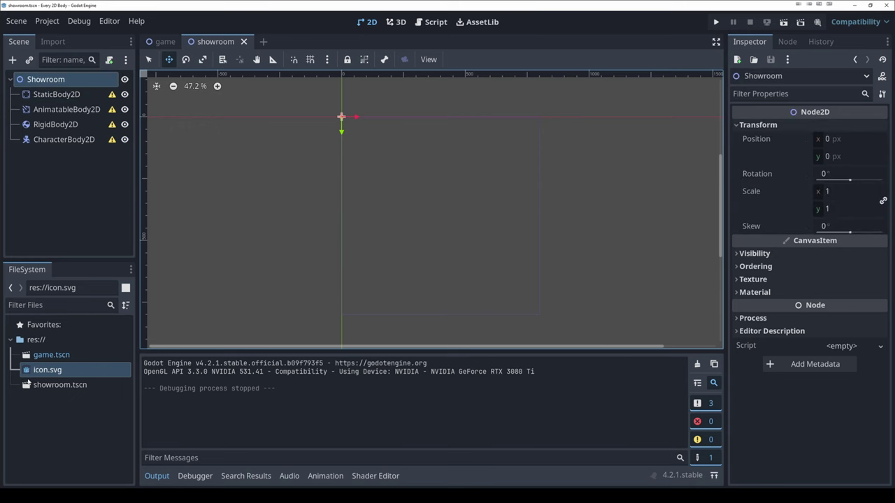
drag(42, 370, 436, 209)
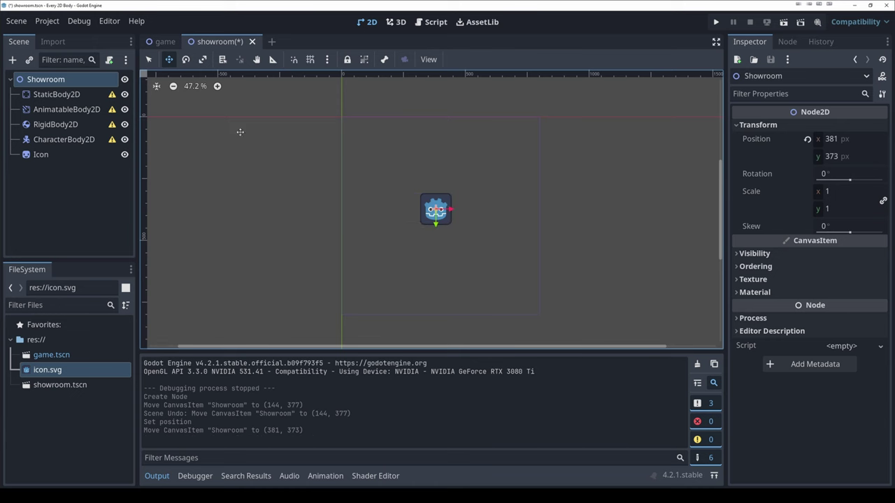
click(42, 154)
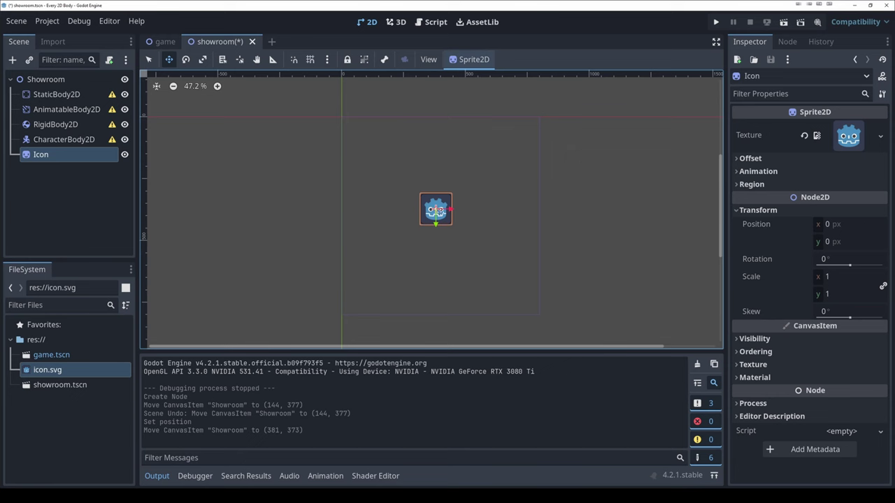
click(44, 81)
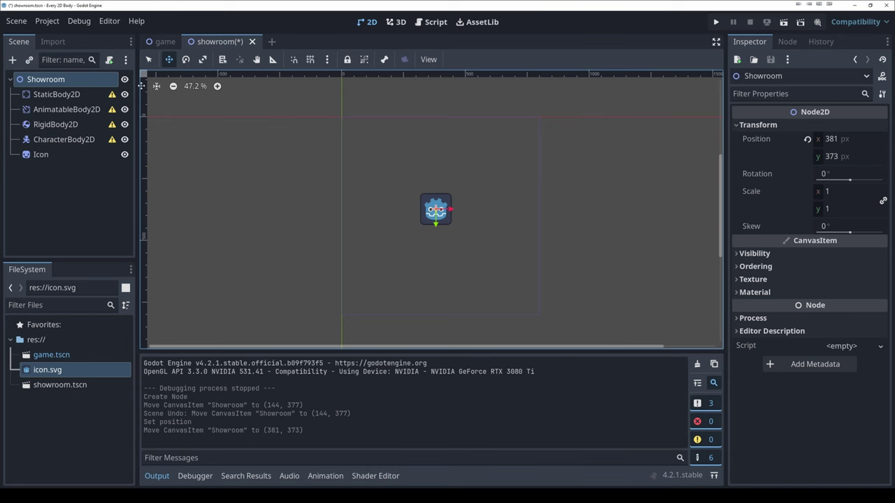
click(37, 155)
click(45, 79)
click(109, 59)
click(395, 200)
click(401, 353)
ctrl+drag(41, 157, 294, 112)
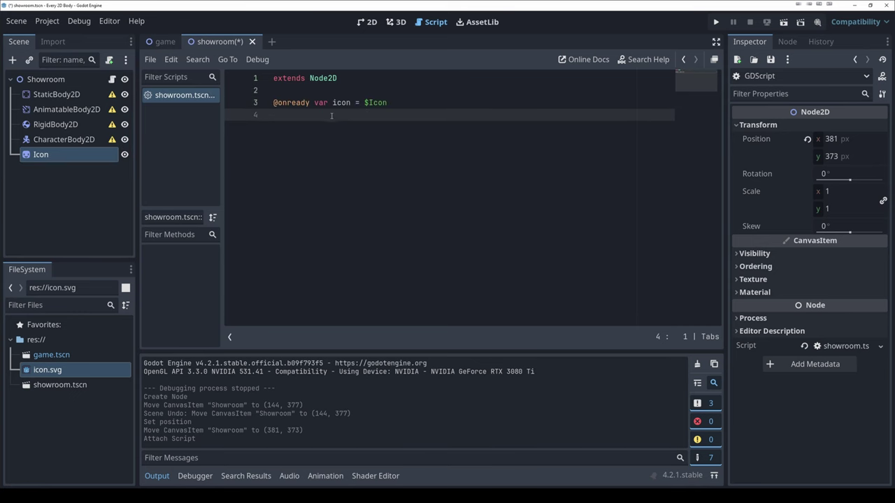
- Write _ready() printing icon.position and icon.global_position, run it, and mark the (0, 0) output
key(Return)
key(Return)
text(func _ready():)
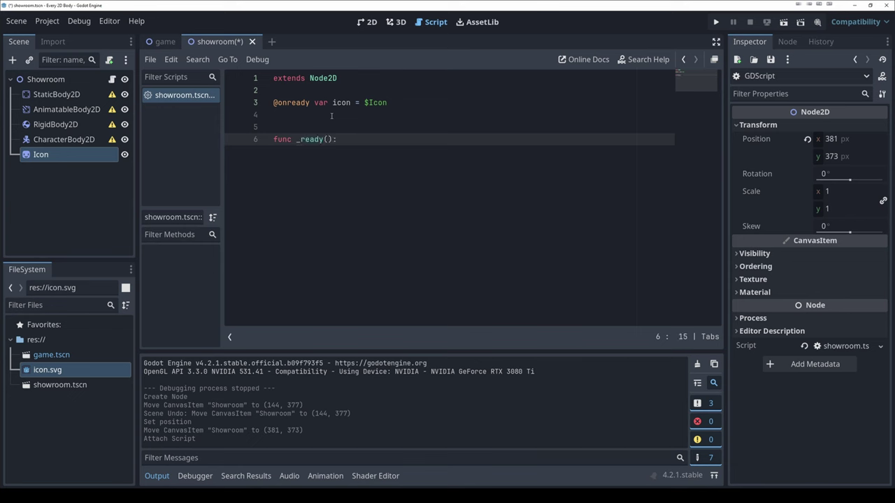
key(Return)
text(i)
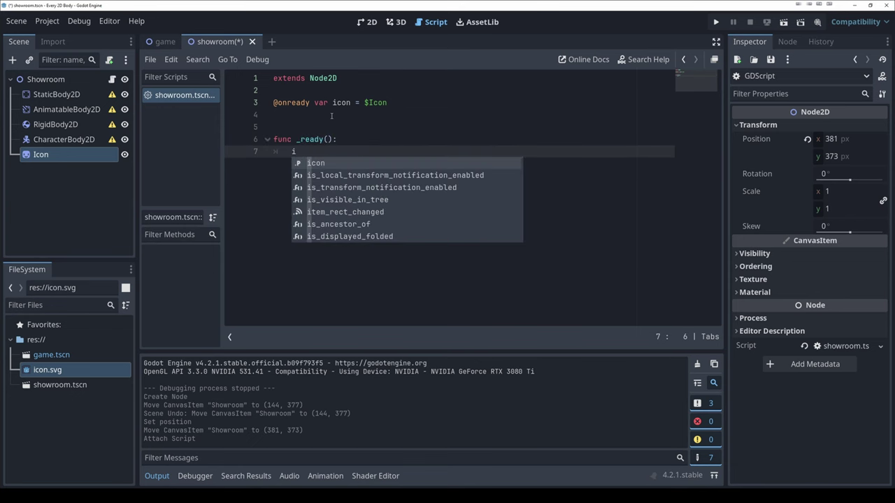
text(con.p)
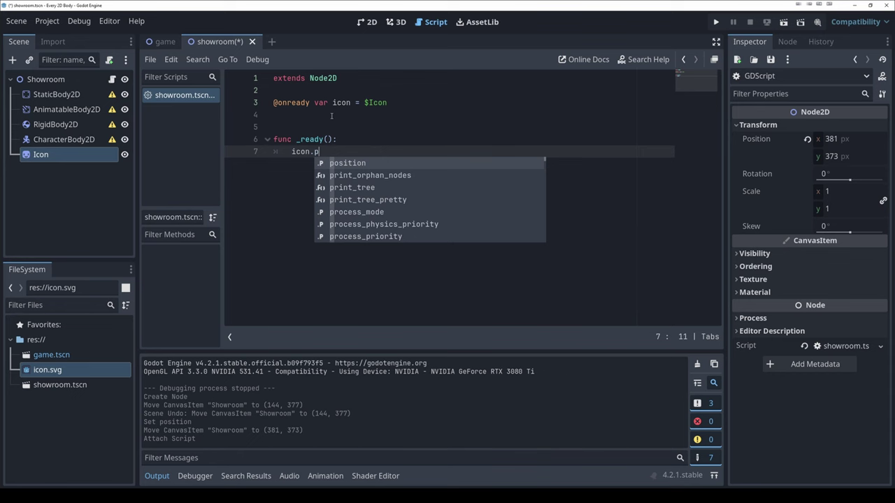
key(Return)
key(Return)
text(icon.gl)
key(Return)
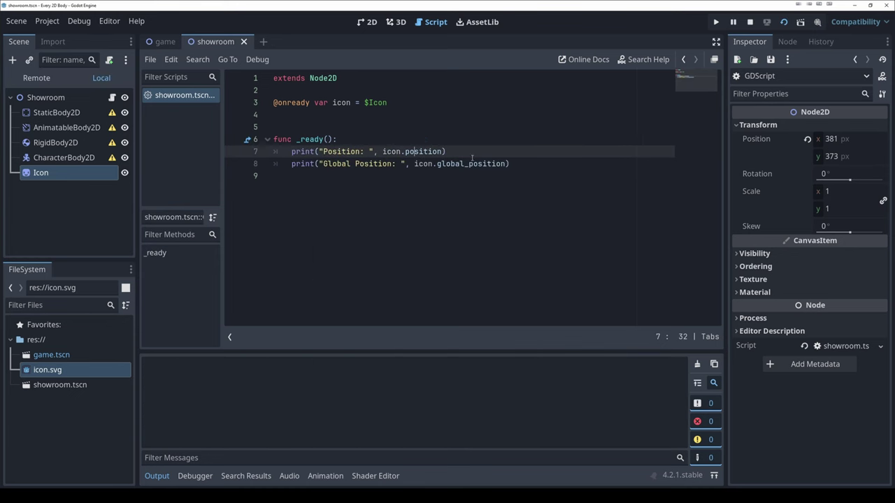
key(F8)
drag(143, 389, 184, 388)
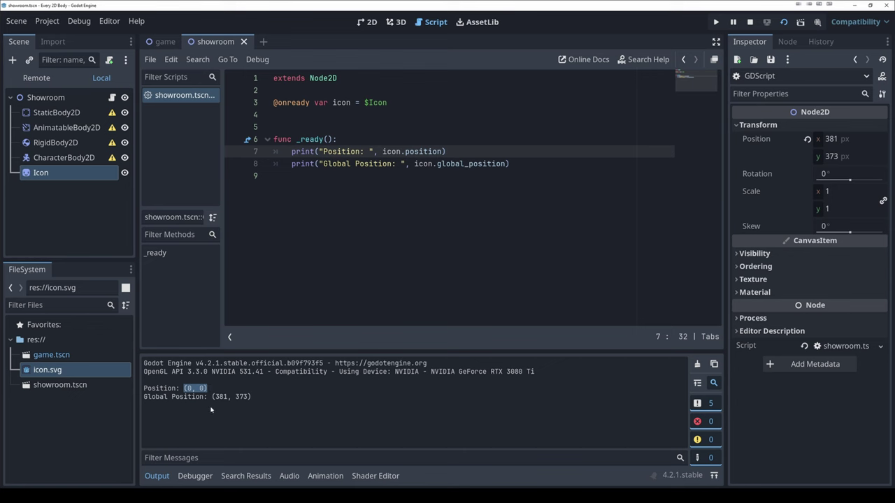
- Duplicate Icon as Icon2, move it down-right, and make it a child of Icon
click(62, 96)
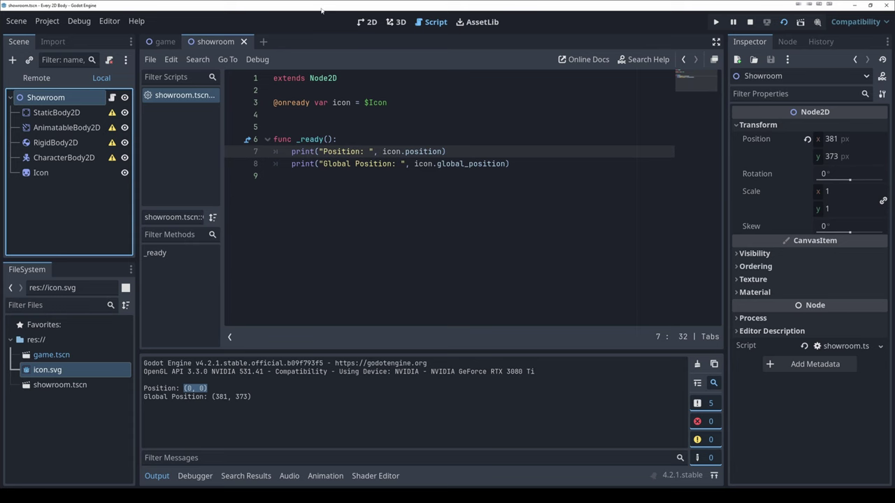
click(367, 21)
click(39, 174)
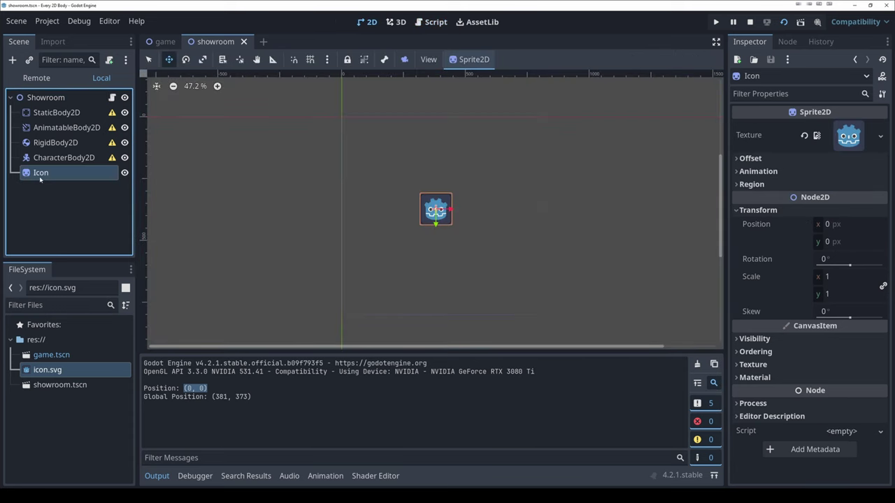
key(ctrl+d)
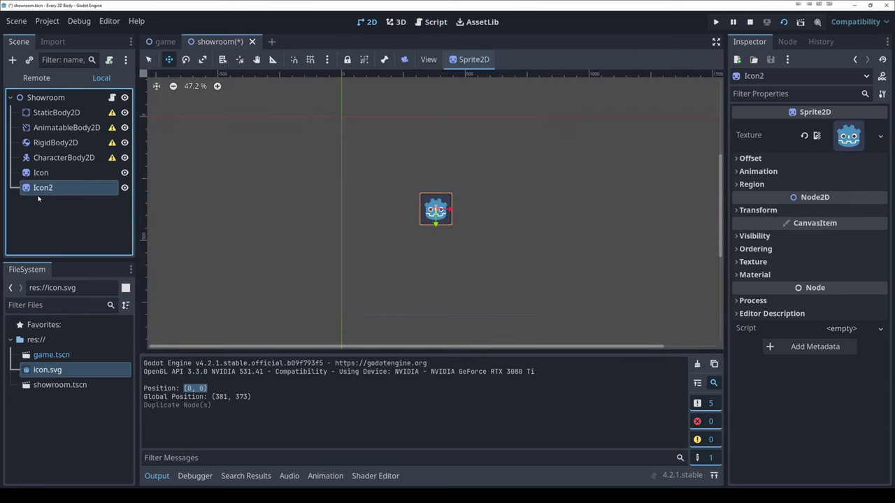
drag(441, 218, 481, 243)
drag(43, 187, 74, 173)
- Replace the Icon variable with an icon2 reference, remove blank lines, and run the scene
click(112, 97)
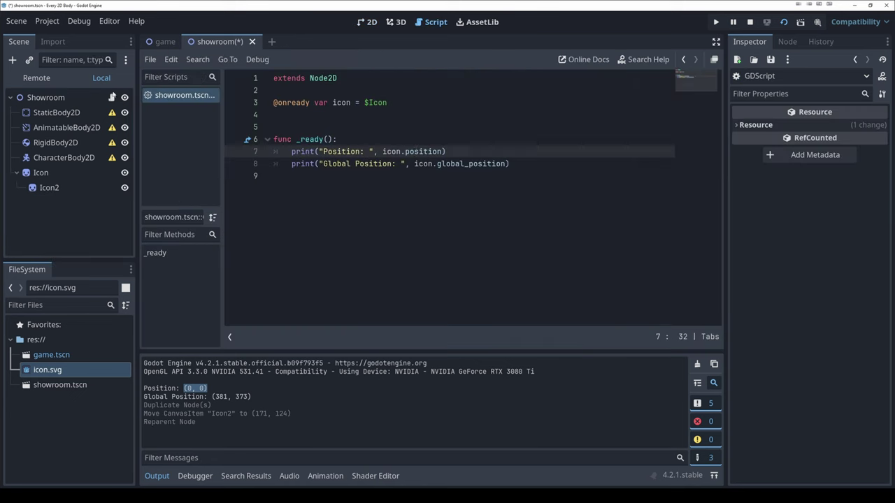
ctrl+drag(52, 190, 279, 124)
triple_click(398, 102)
key(BackSpace)
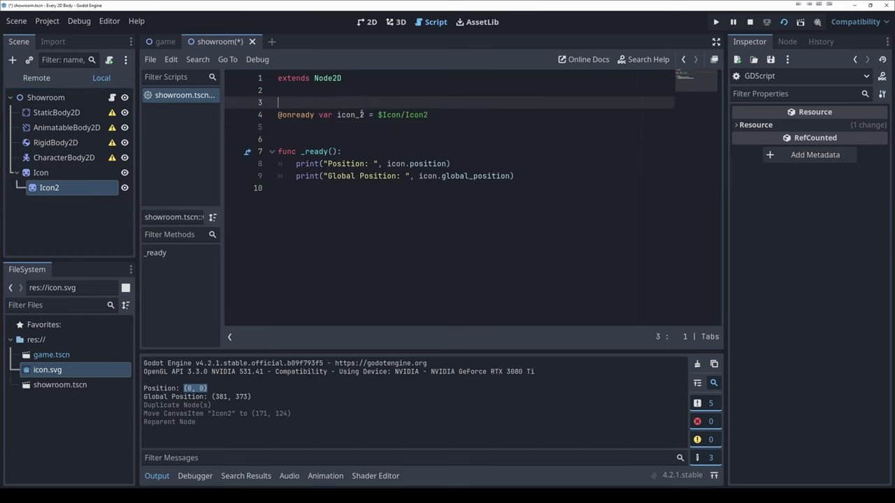
click(360, 114)
key(BackSpace)
key(Delete)
key(Up)
key(Up)
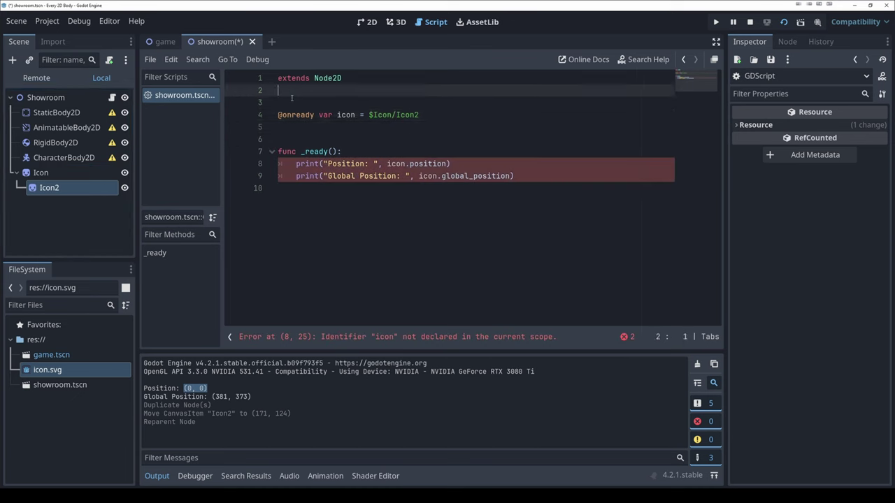
key(BackSpace)
click(784, 21)
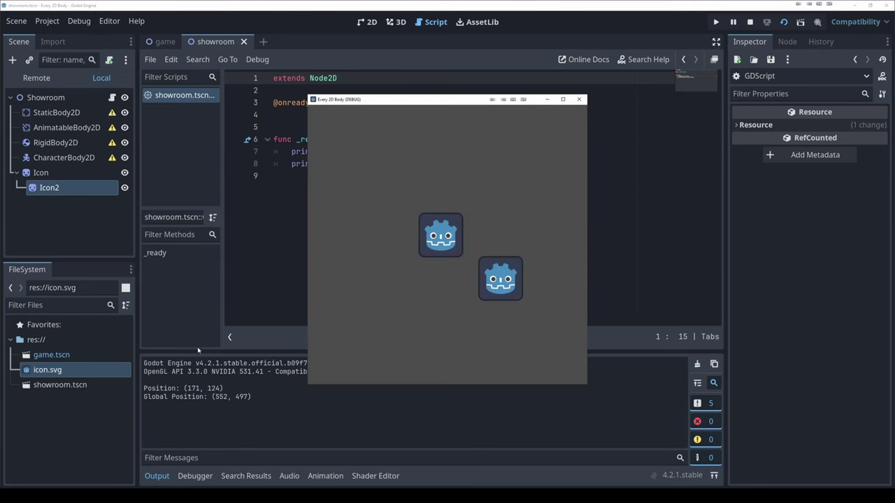
- Close the game, compare the printed Position (171, 124) with the print lines, and select Showroom
click(200, 405)
drag(184, 386, 222, 386)
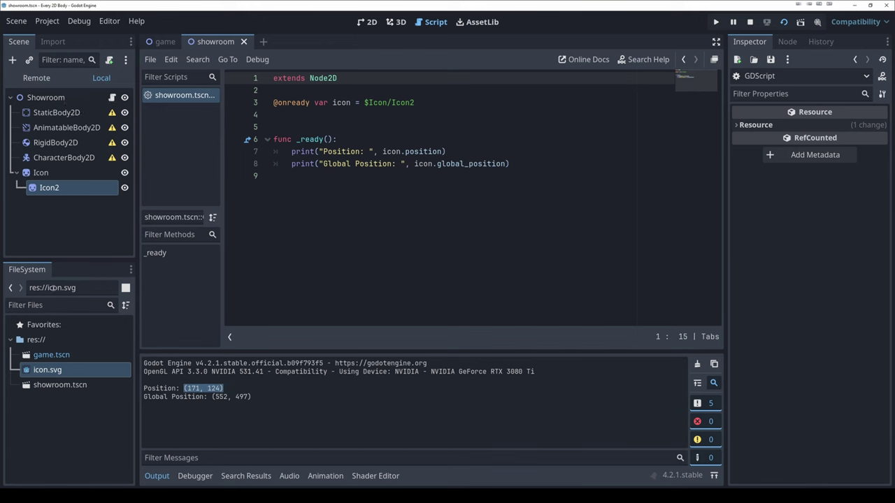
click(461, 164)
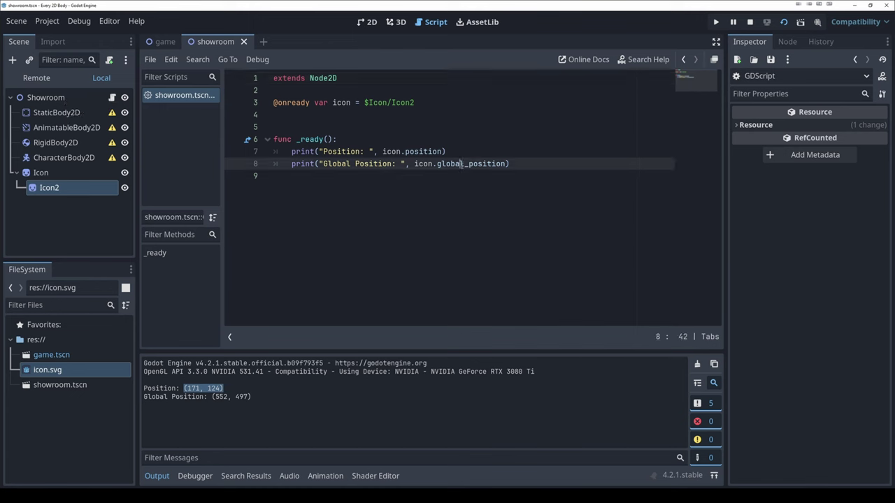
double_click(455, 164)
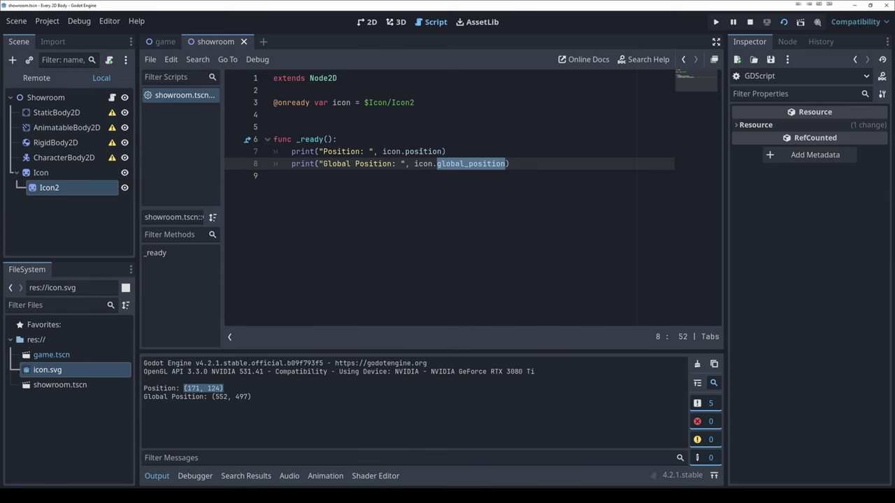
click(421, 151)
double_click(422, 151)
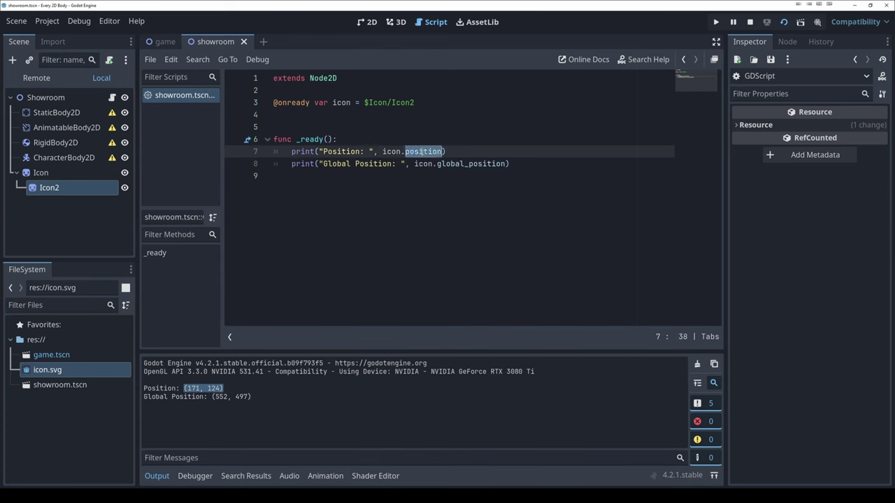
click(456, 164)
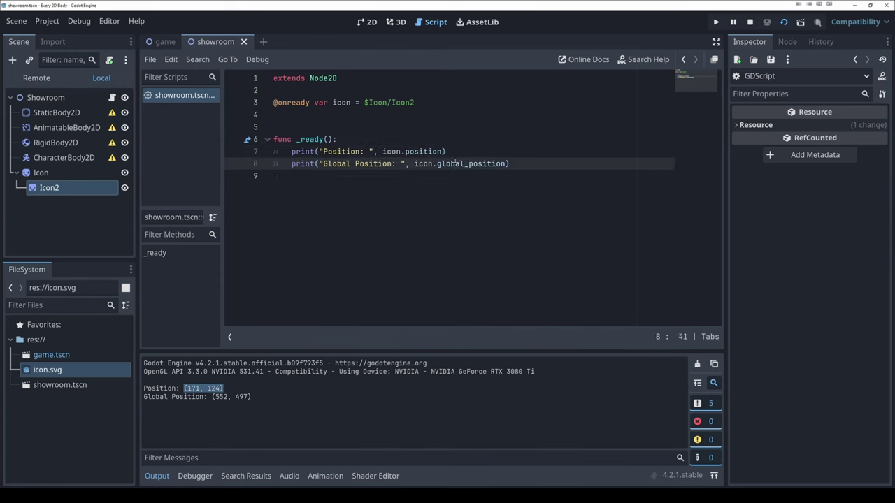
click(421, 151)
double_click(461, 164)
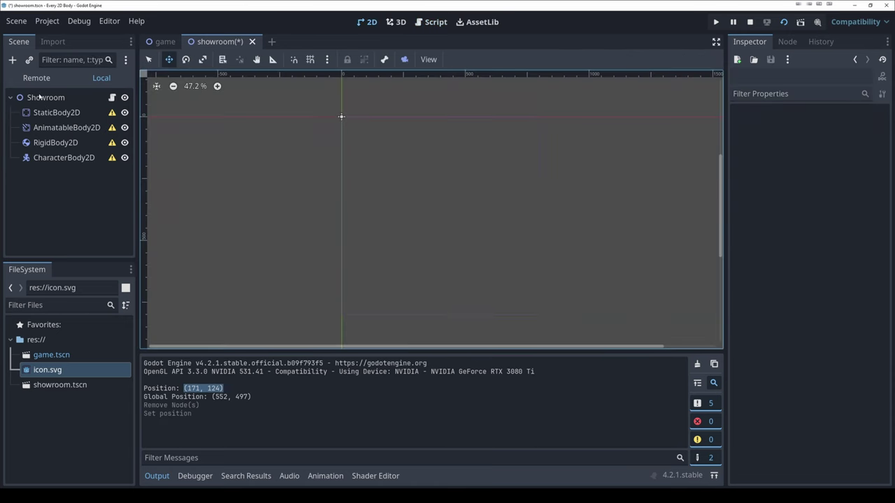
click(40, 97)
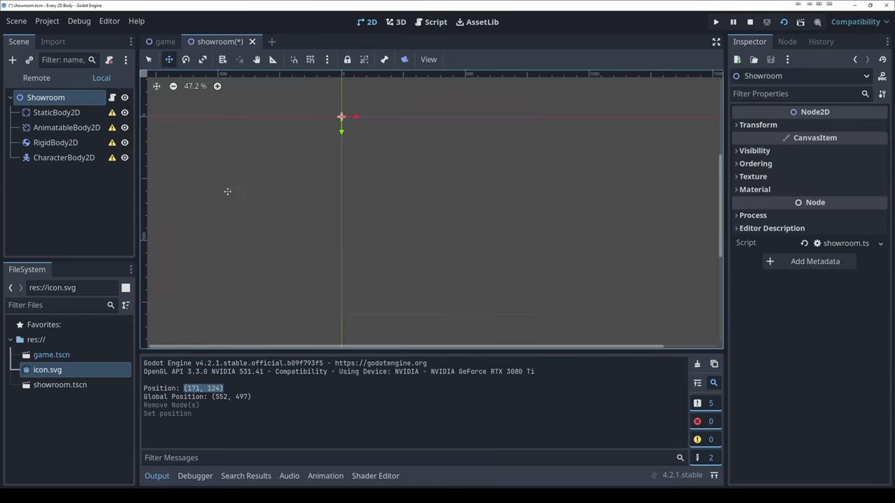
- Move StaticBody2D to (287, 230) on the canvas and start adding a child node to it
click(731, 125)
click(731, 126)
click(44, 114)
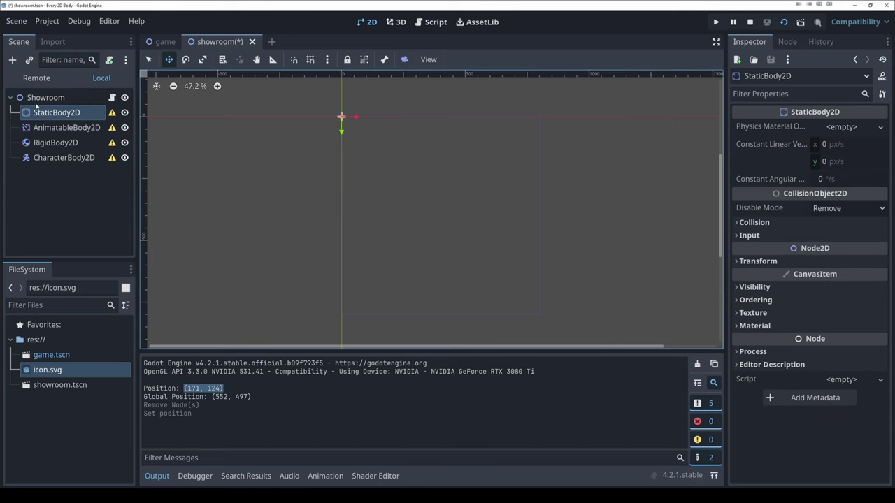
alt+right_click(341, 117)
drag(341, 117, 412, 173)
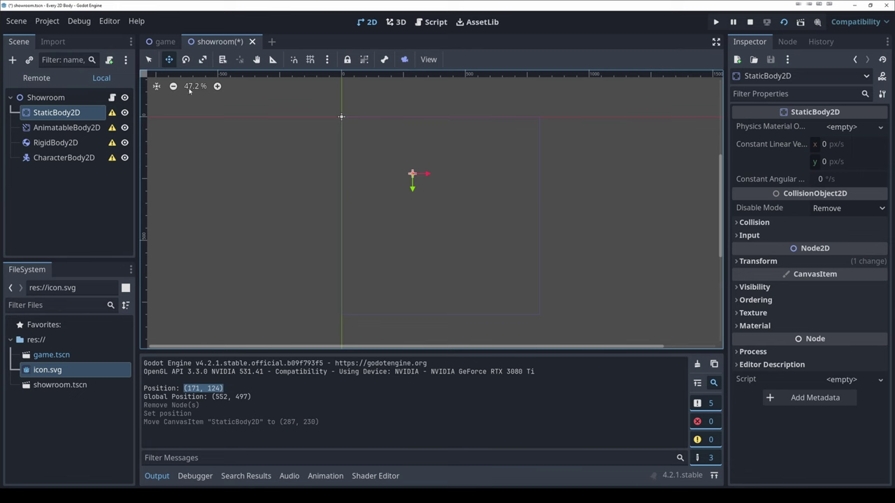
mouse_move(111, 113)
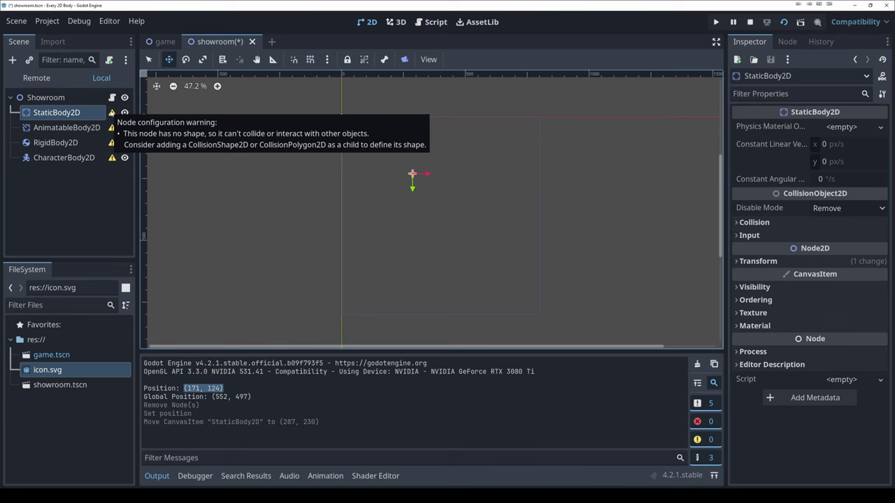
key(ctrl+a)
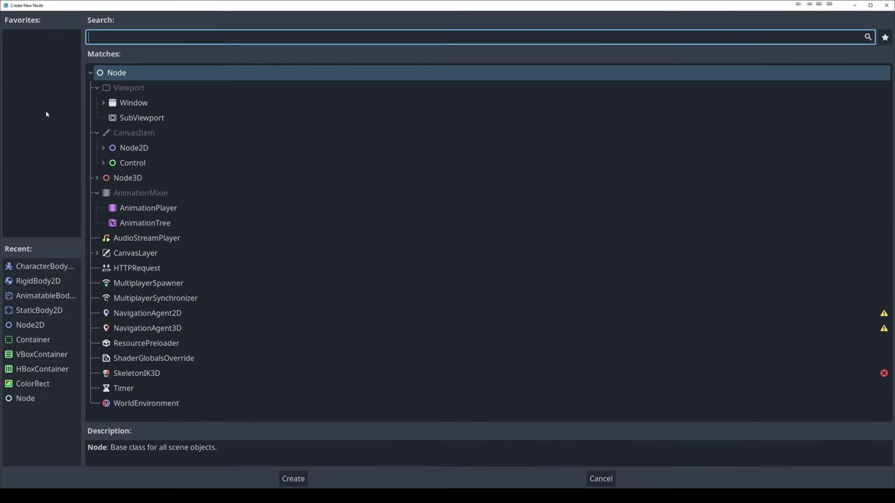
- Add a CollisionShape2D under StaticBody2D via a 'coll' search, then select the new node
text(col)
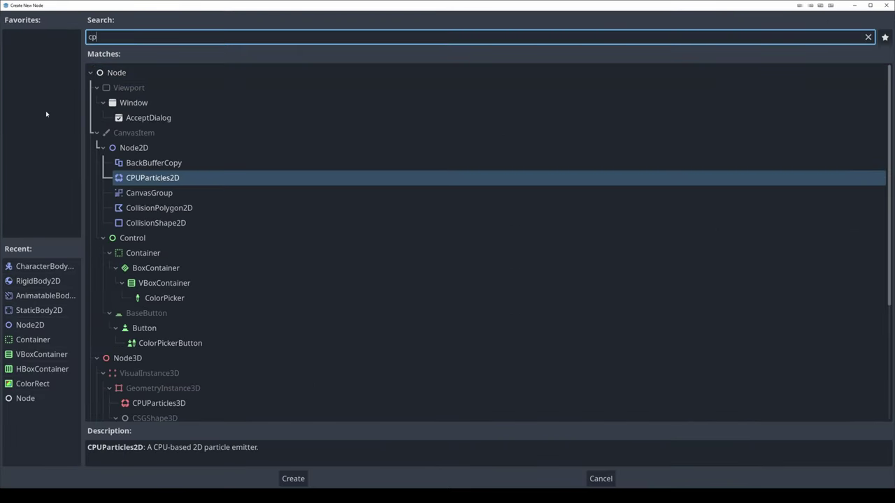
text(l)
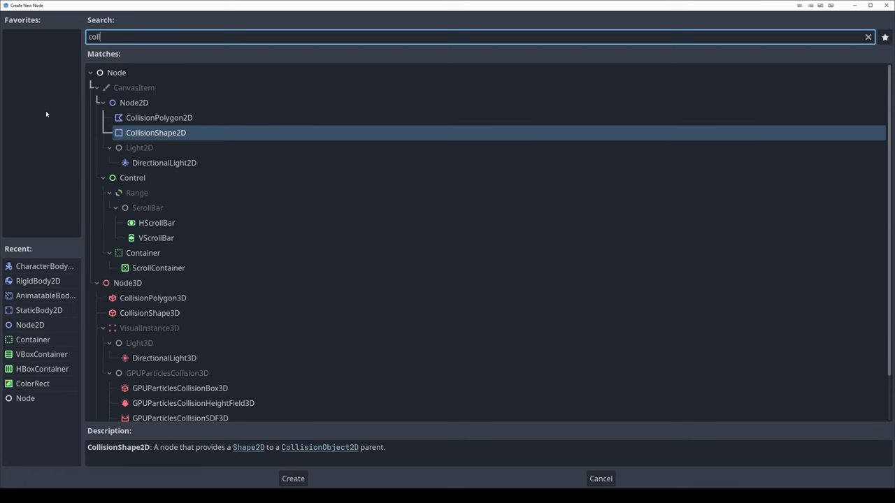
double_click(146, 132)
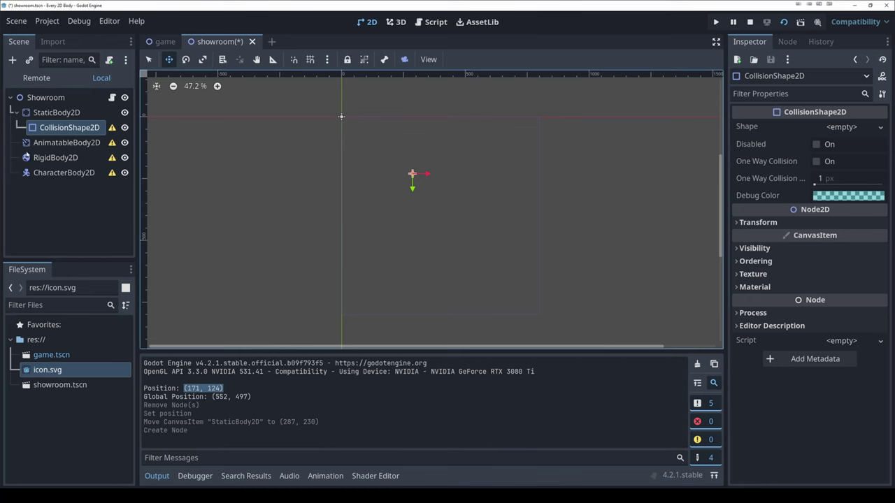
click(46, 113)
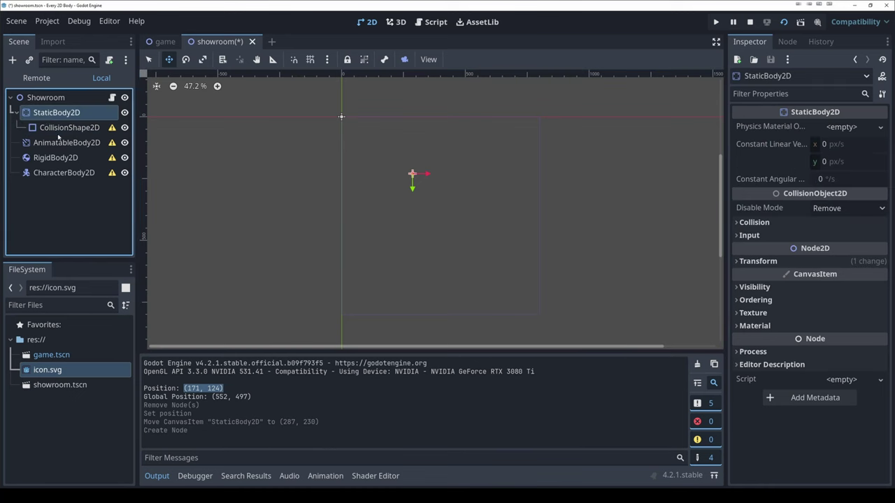
click(60, 127)
mouse_move(112, 129)
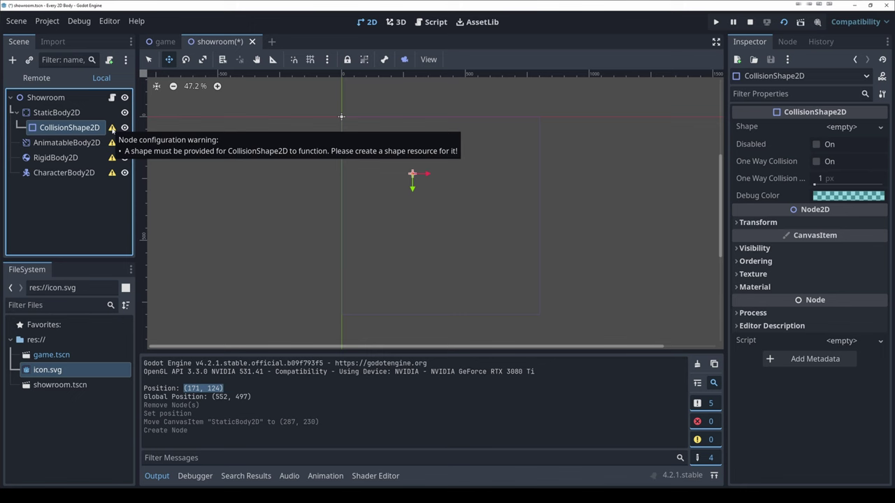
- Assign a new RectangleShape2D to the CollisionShape2D, expand it, and select the zoomed-in shape
click(841, 128)
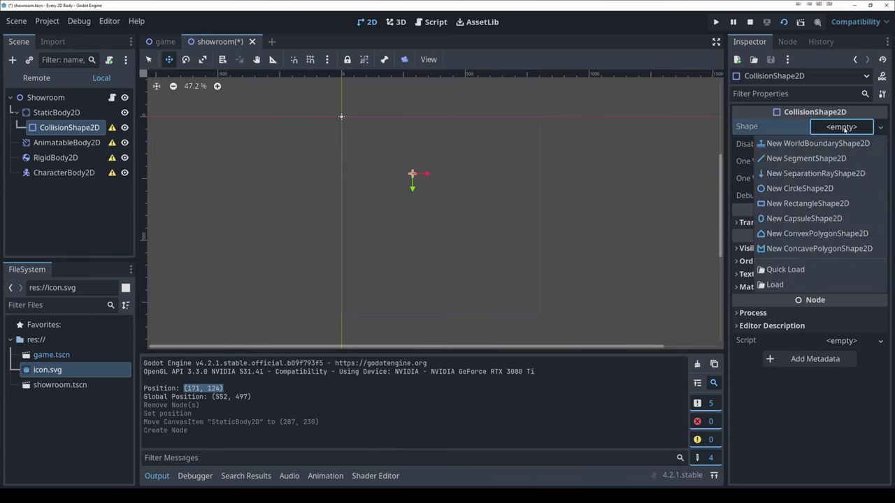
click(784, 203)
click(836, 128)
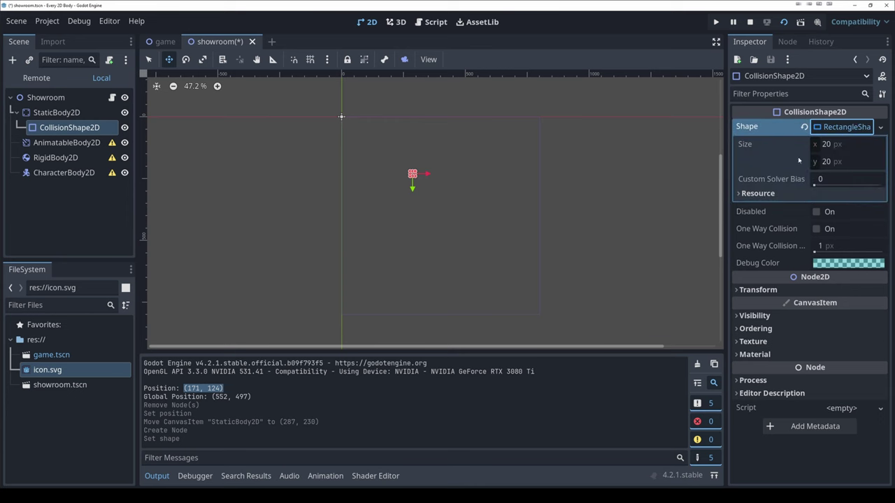
scroll(383, 186, up, 1)
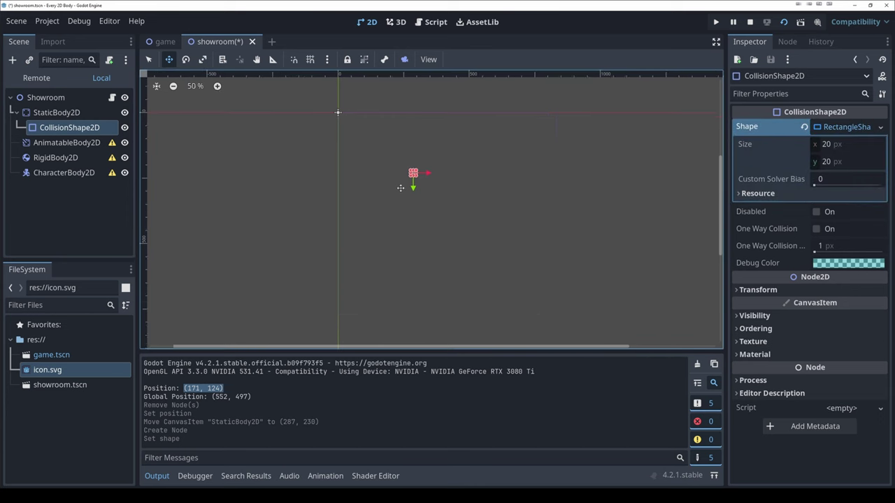
key(q)
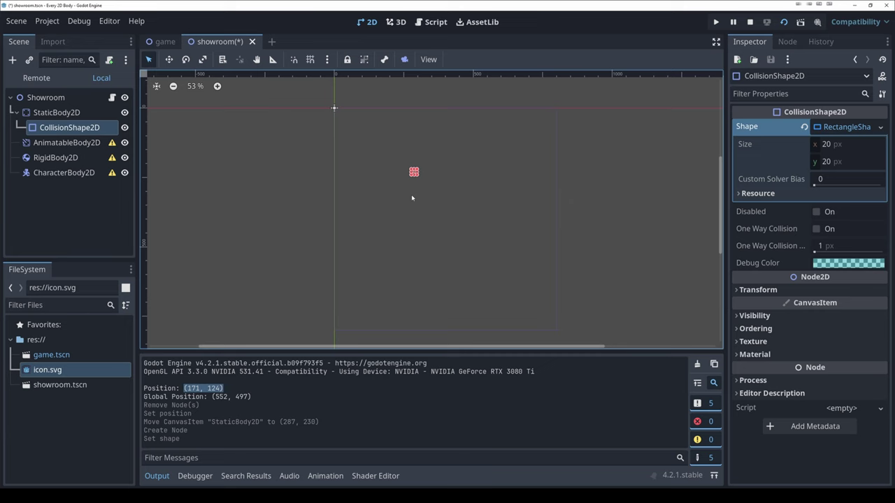
click(411, 195)
scroll(412, 188, up, 10)
click(412, 187)
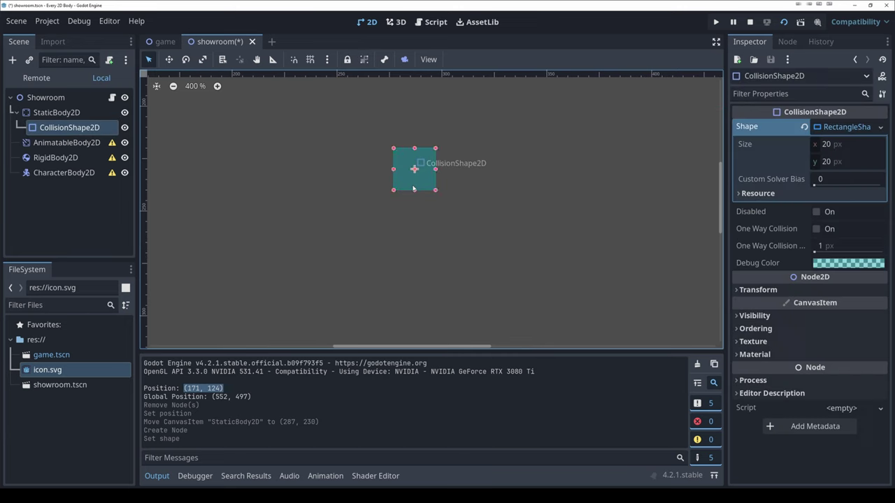
scroll(414, 183, down, 10)
- Set the rectangle's Size to 100 x 100 px, then deselect the shape
click(849, 144)
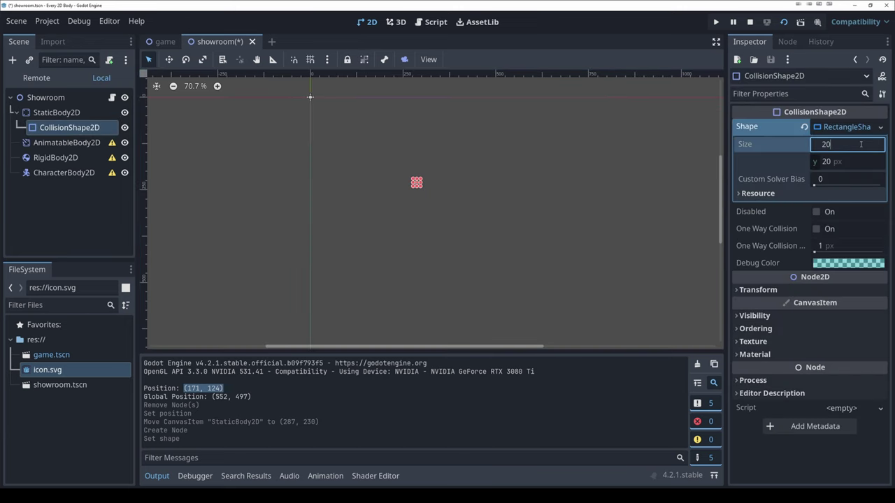
text(100)
key(Return)
click(824, 160)
text(100)
key(Return)
click(306, 194)
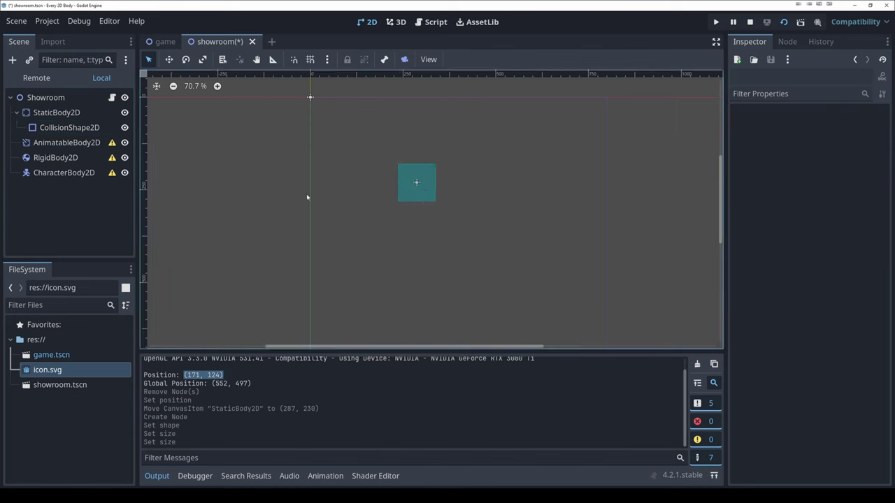
- Run the scene to check the square, then close the game window
scroll(311, 190, down, 3)
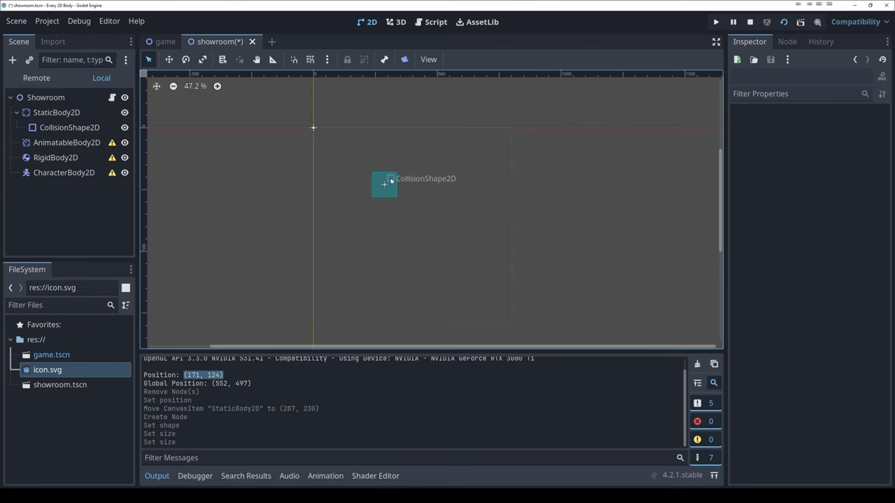
click(781, 26)
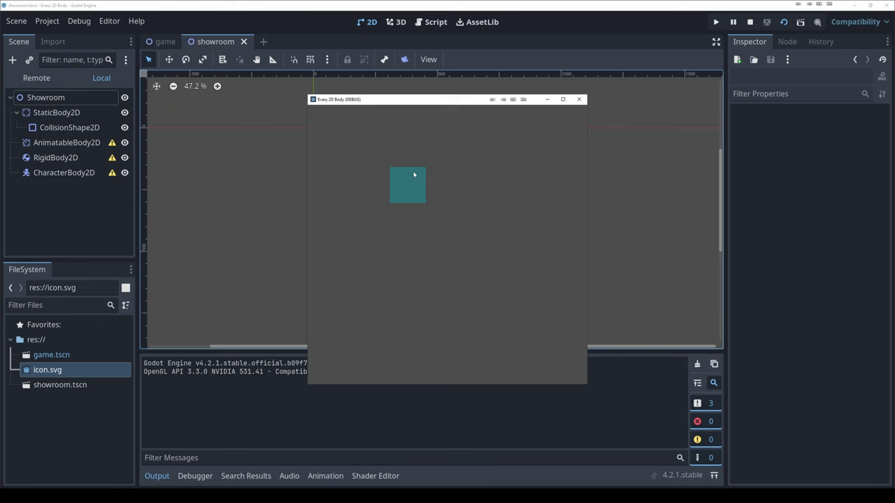
click(577, 101)
- Turn off Debug > Visible Collision Shapes, then rerun the project with F5 and close it
click(79, 21)
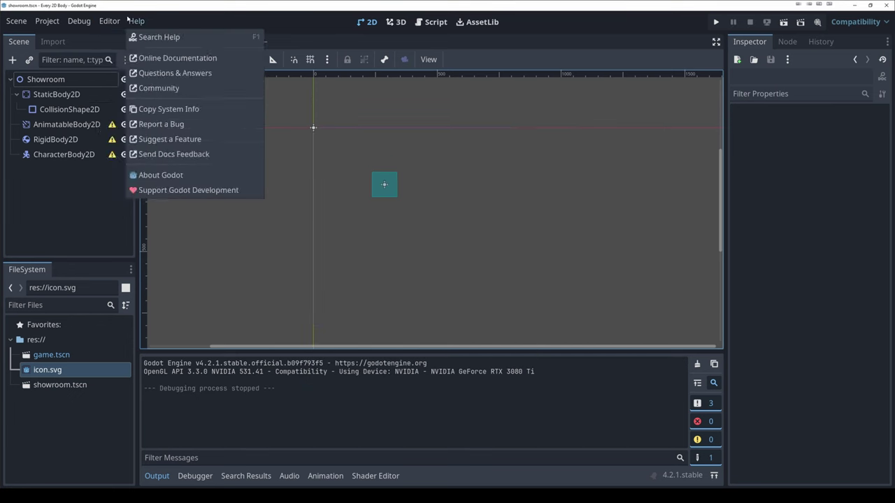
click(80, 74)
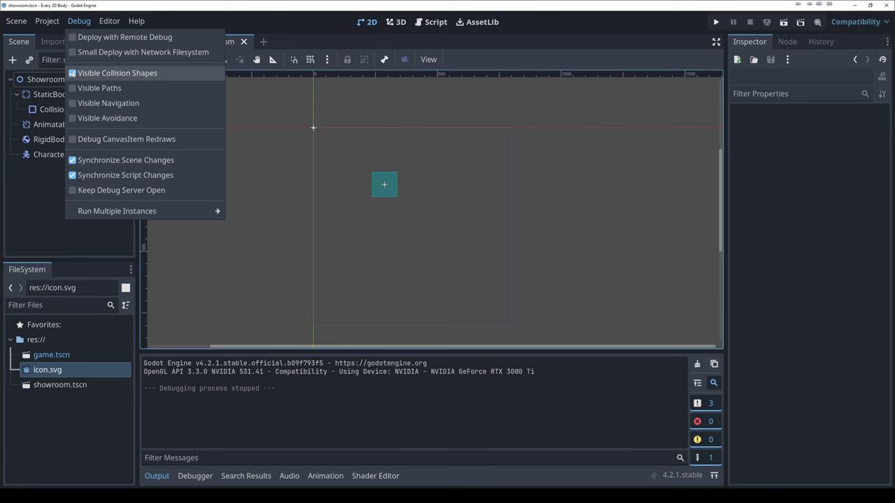
click(302, 186)
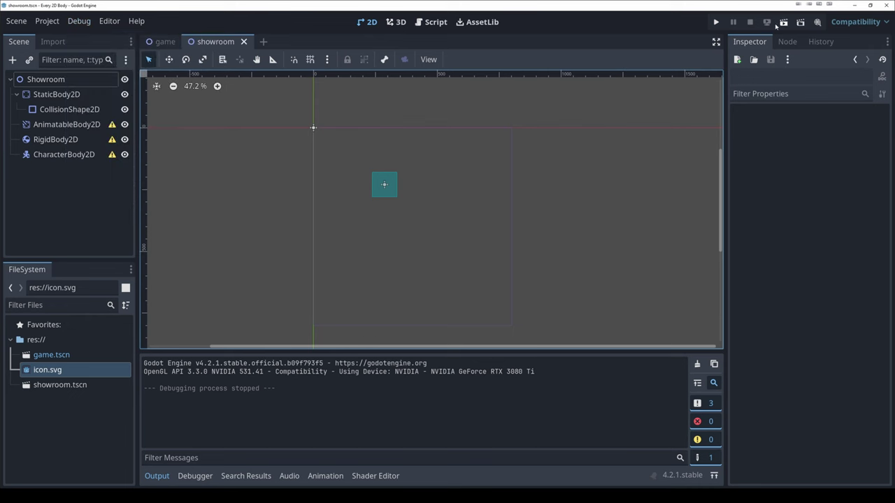
key(F5)
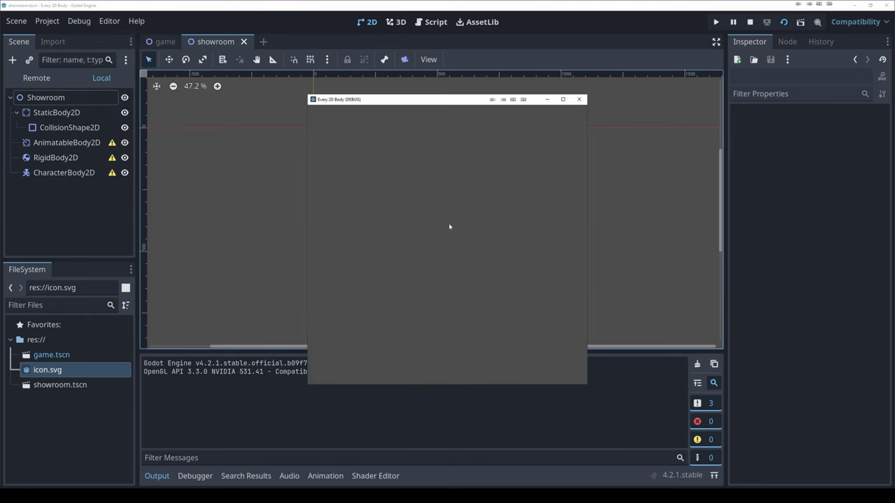
click(578, 99)
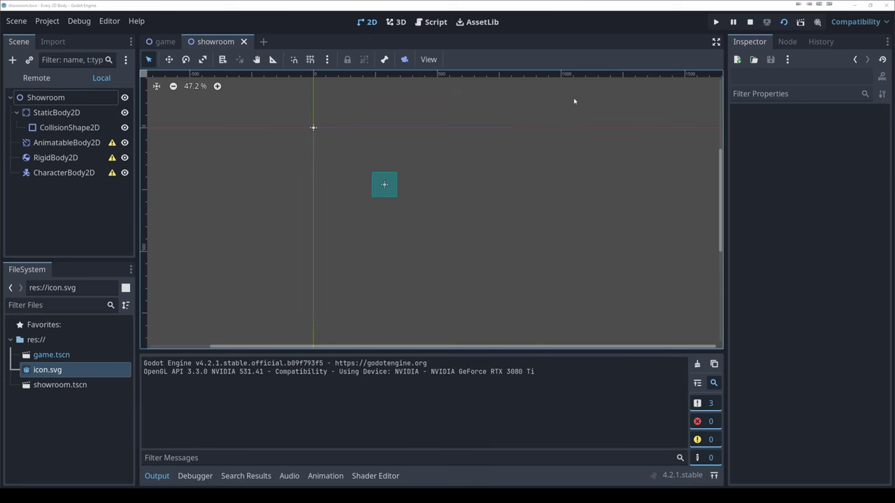
- Select StaticBody2D's CollisionShape2D, looking through the Debug and Project menus without choosing anything
click(60, 96)
click(69, 109)
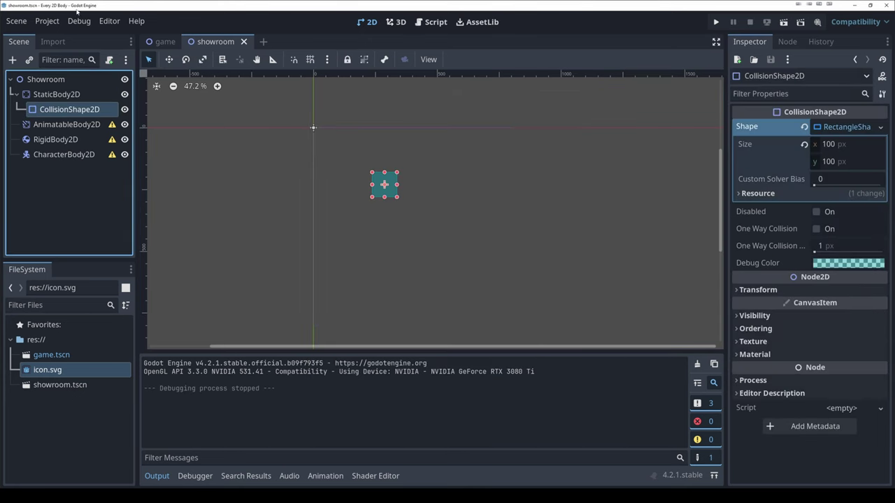
click(79, 22)
click(112, 22)
click(47, 22)
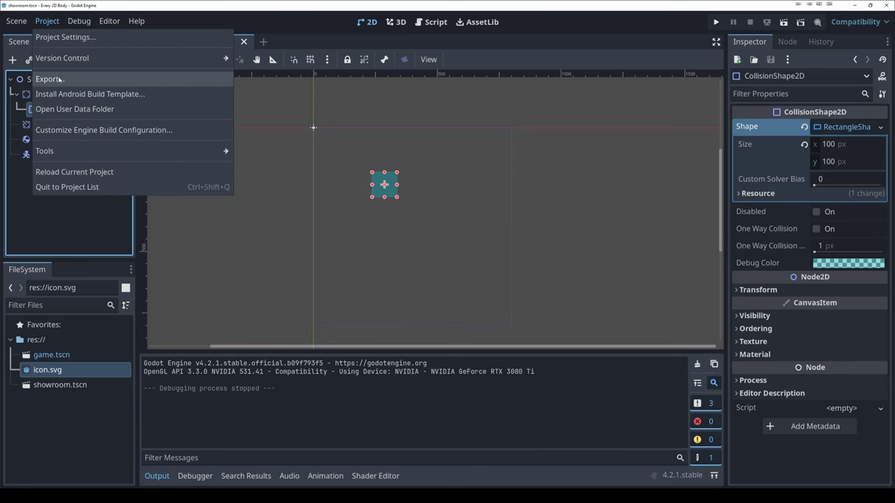
click(93, 155)
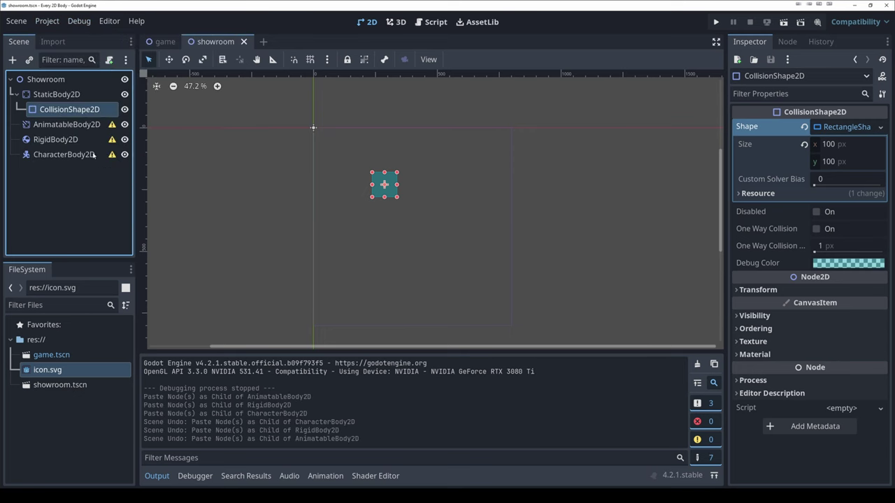
- Paste the collision shape under AnimatableBody2D, RigidBody2D and CharacterBody2D
click(55, 124)
key(ctrl+v)
click(48, 155)
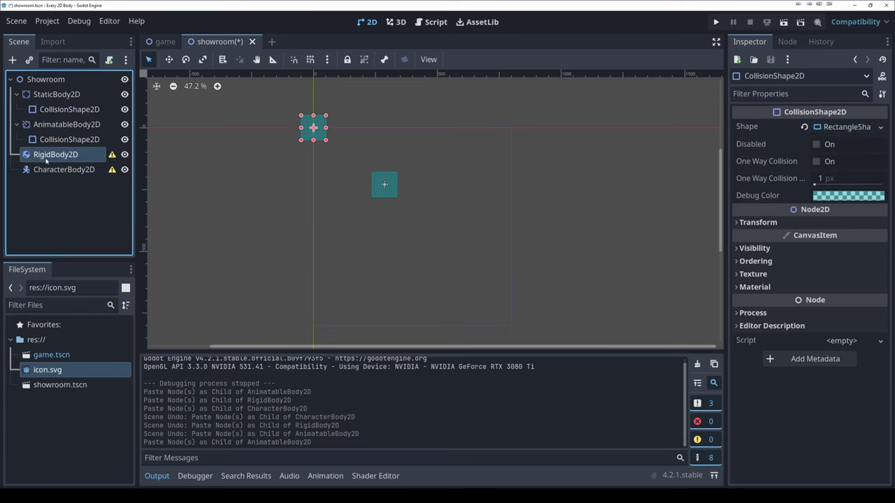
key(ctrl+v)
double_click(57, 174)
click(59, 185)
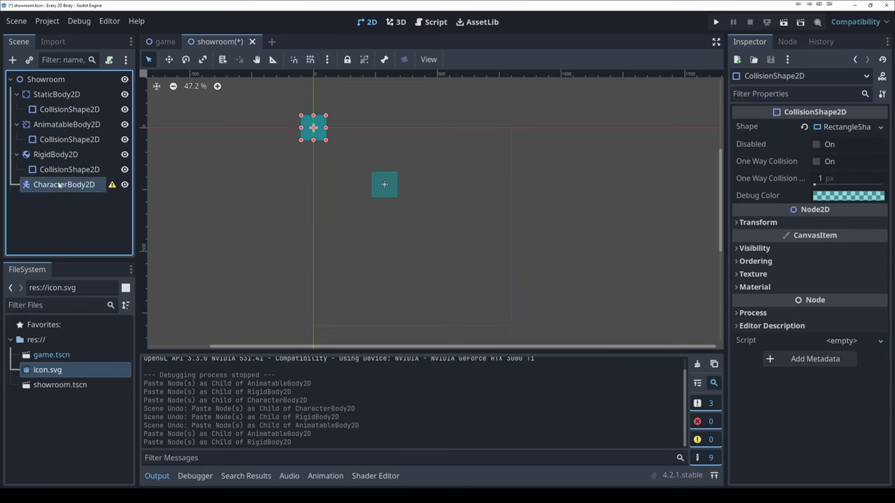
key(ctrl+v)
click(197, 187)
click(169, 59)
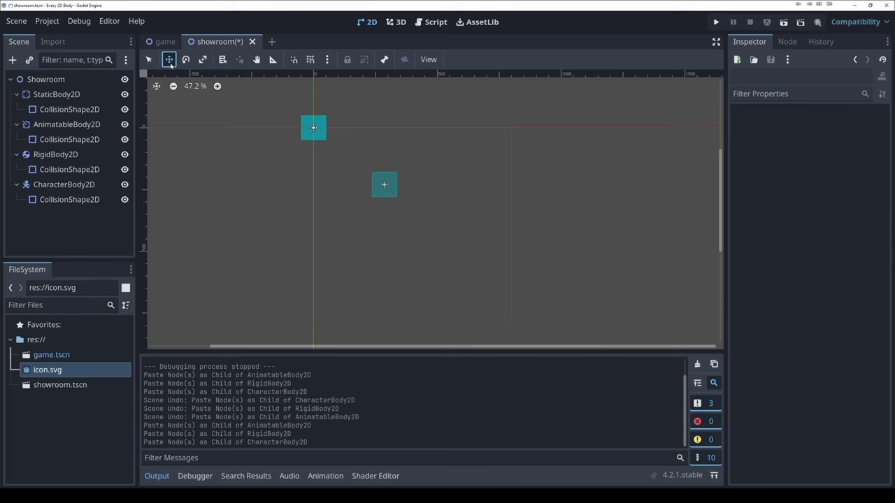
- Drag CharacterBody2D's collision shape aside, then undo the move with Ctrl+Z
click(148, 60)
scroll(314, 140, up, 1)
drag(315, 138, 481, 180)
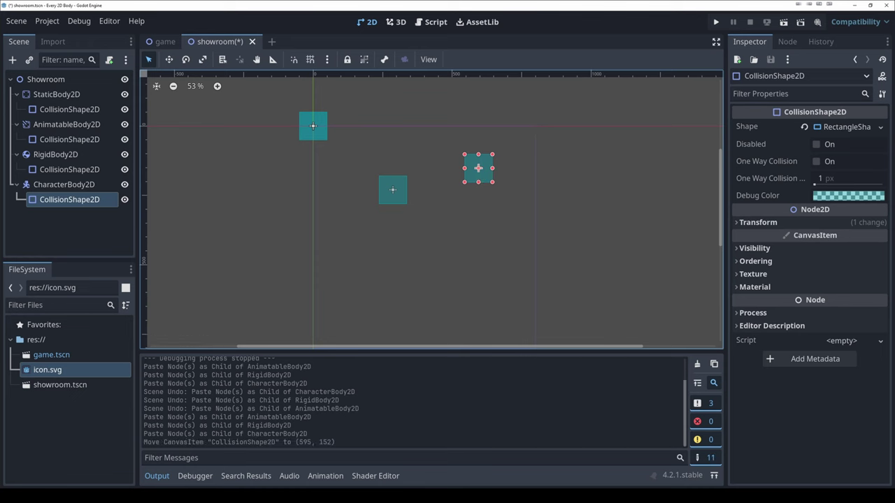
click(54, 184)
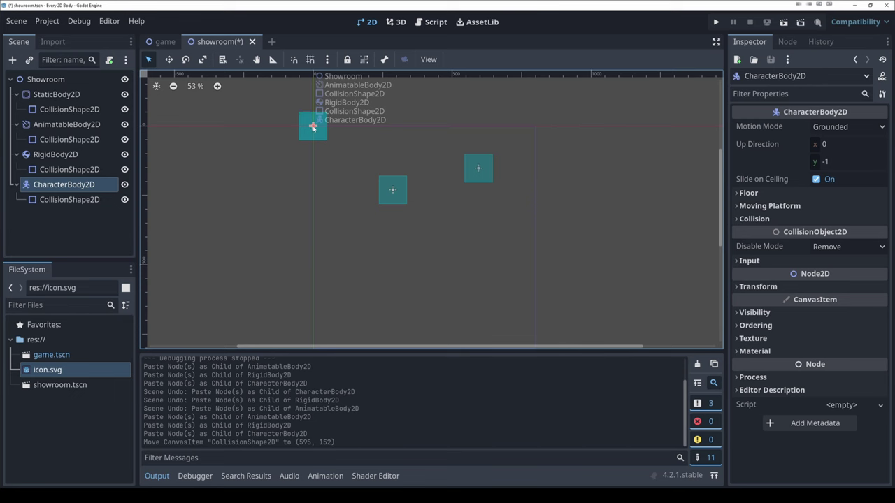
click(46, 201)
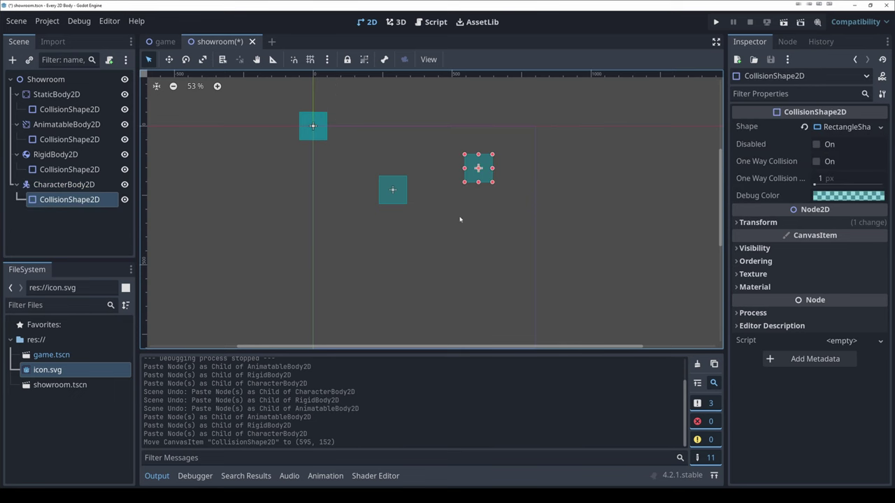
key(ctrl+z)
- Select StaticBody2D, AnimatableBody2D, RigidBody2D and CharacterBody2D together in the Scene dock
click(64, 184)
ctrl+click(56, 155)
ctrl+click(67, 124)
ctrl+click(56, 94)
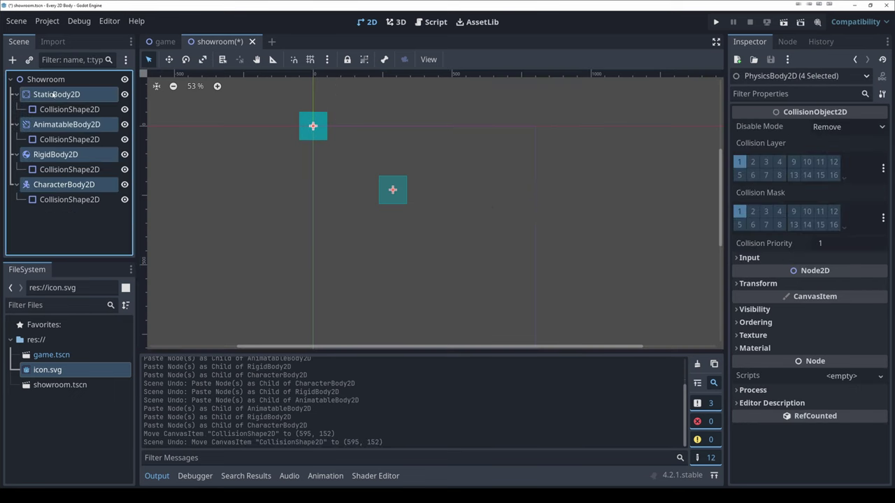
- Group the four selected bodies, then drag CharacterBody2D out to (495, 70)
click(365, 62)
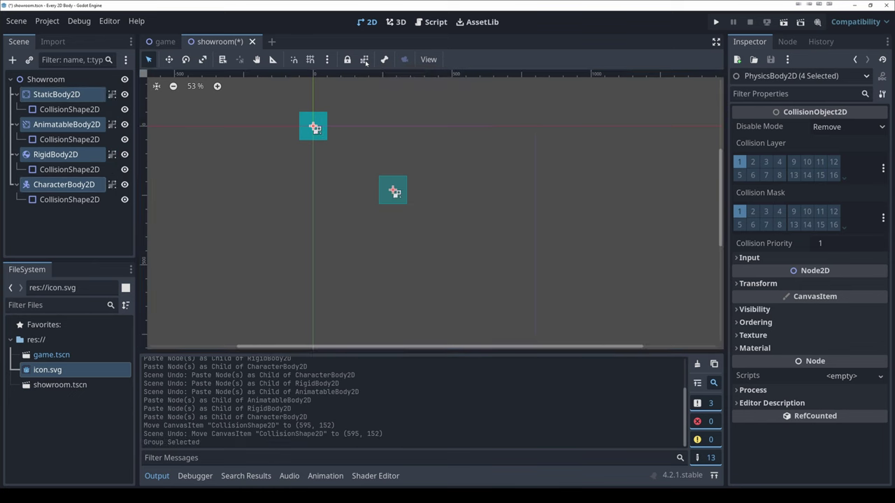
click(256, 191)
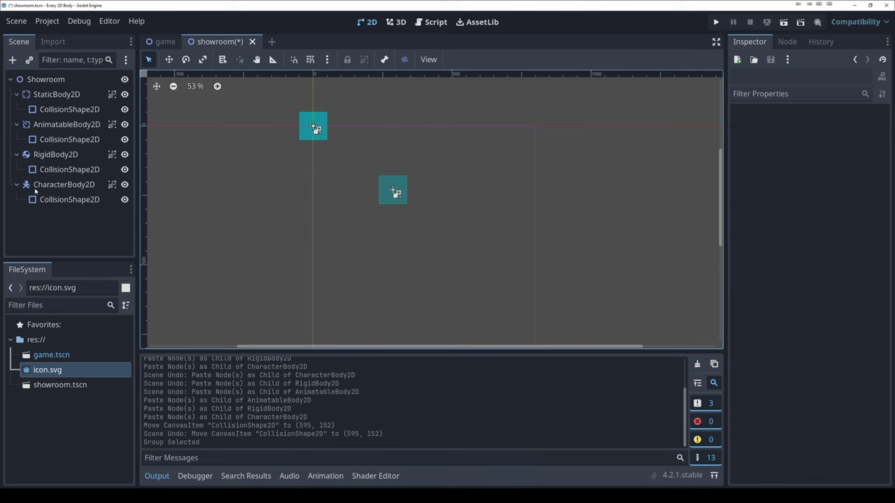
click(307, 136)
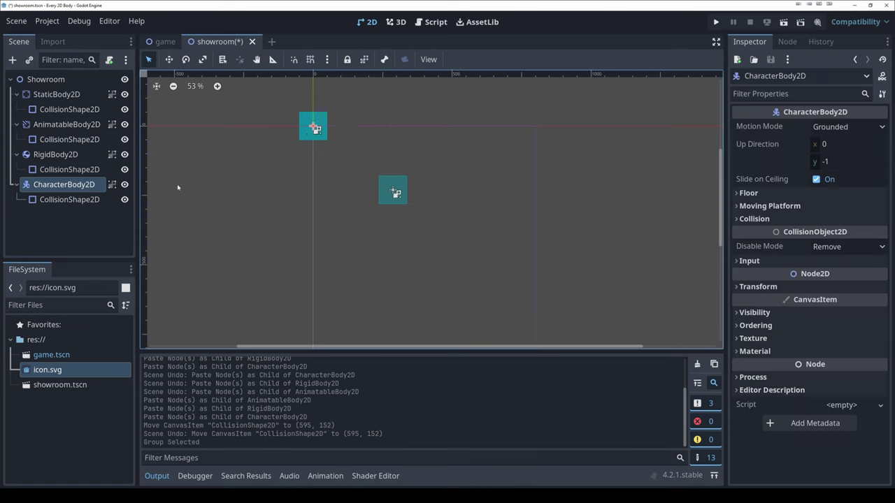
click(294, 146)
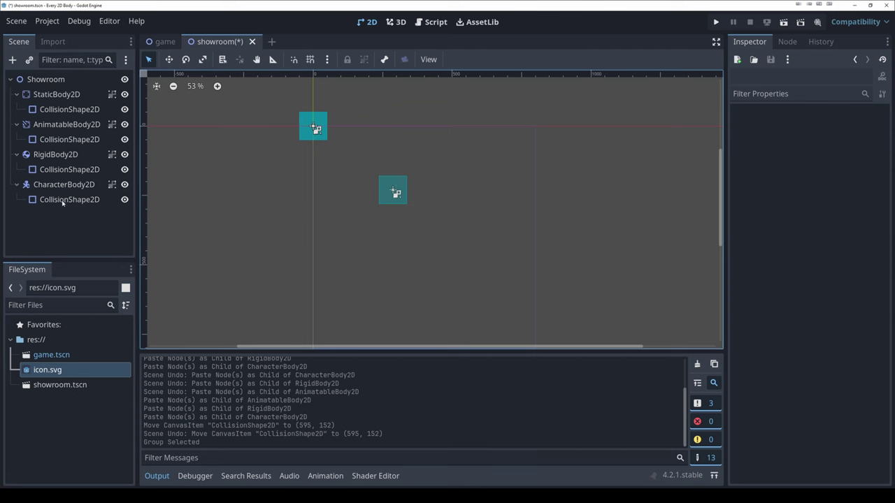
drag(308, 129, 452, 147)
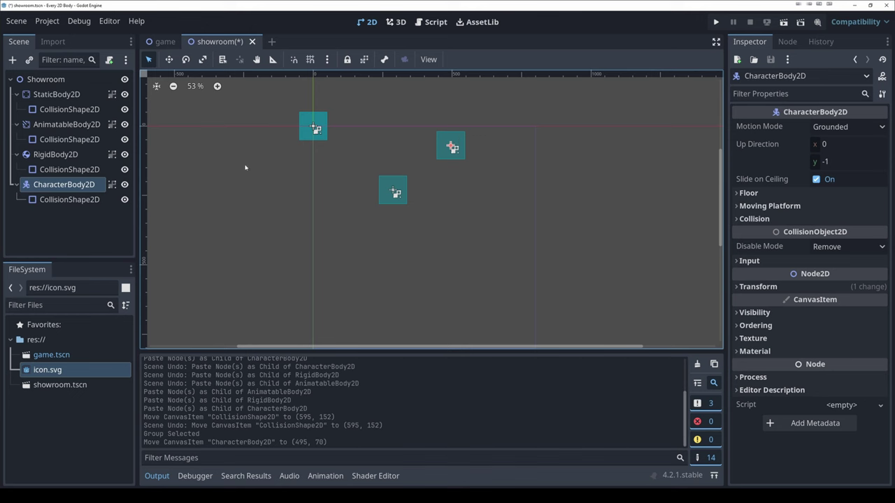
- Lock RigidBody2D in place on the canvas
click(303, 131)
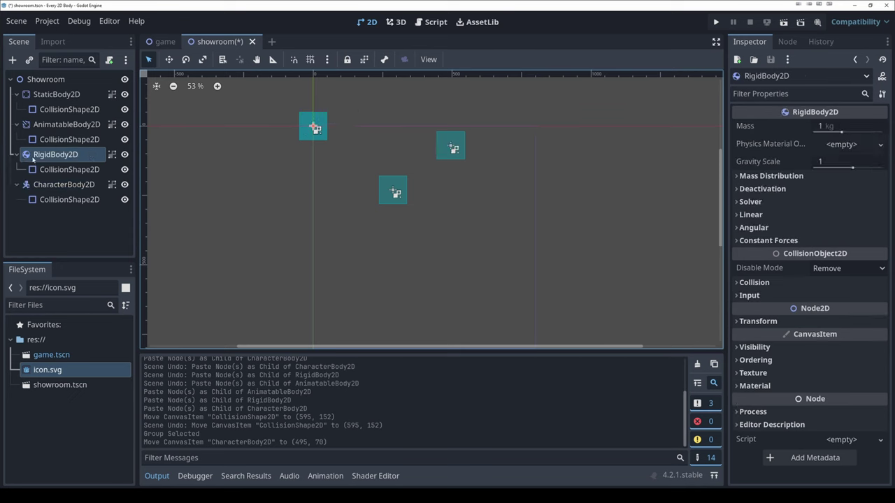
click(248, 197)
click(313, 129)
click(347, 59)
click(230, 175)
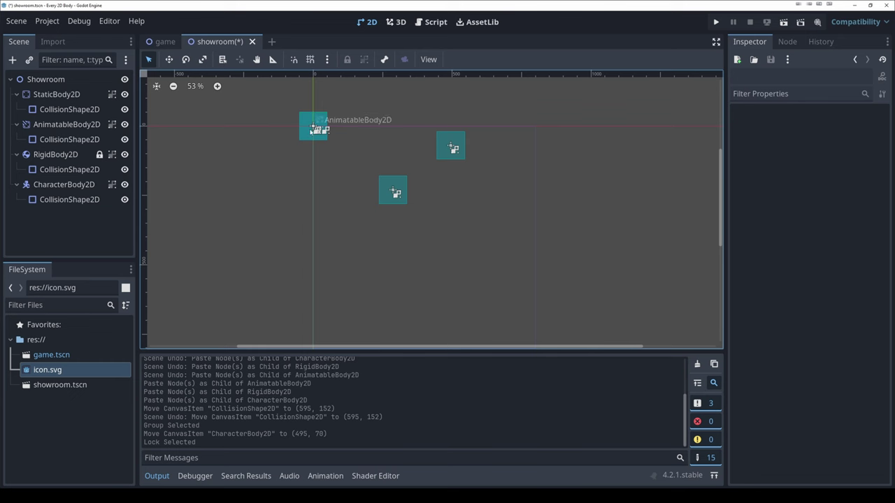
- Drag AnimatableBody2D out of the stack to (308, 74)
click(315, 129)
drag(315, 128, 400, 147)
click(314, 128)
click(299, 135)
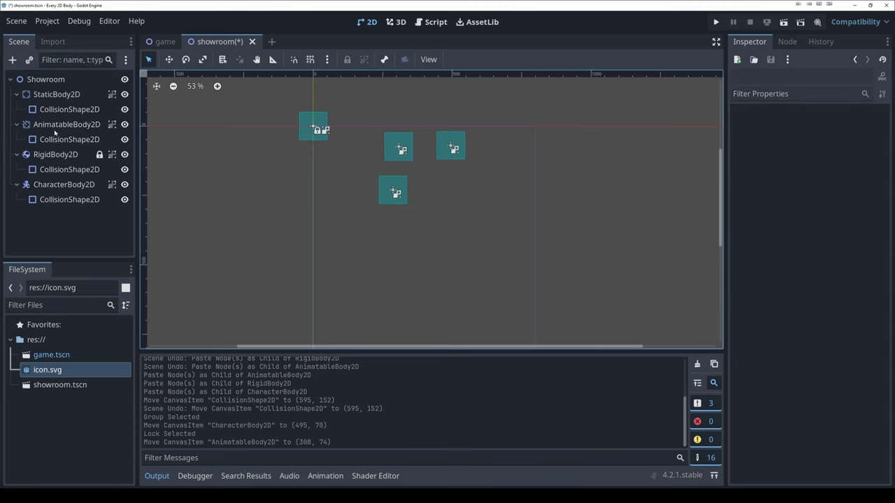
- Unlock RigidBody2D and move it to (183, 148), and StaticBody2D to (144, 378)
click(56, 155)
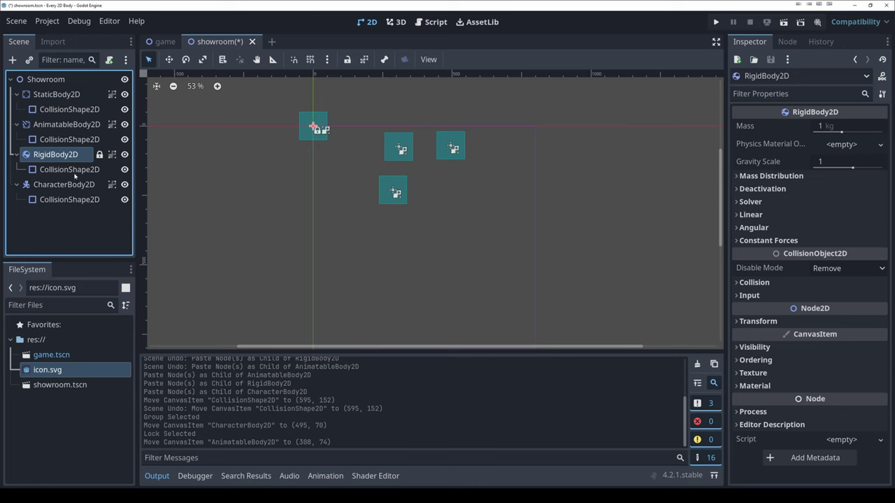
key(ctrl+shift+l)
scroll(311, 126, up, 2)
drag(311, 127, 376, 180)
drag(423, 204, 364, 266)
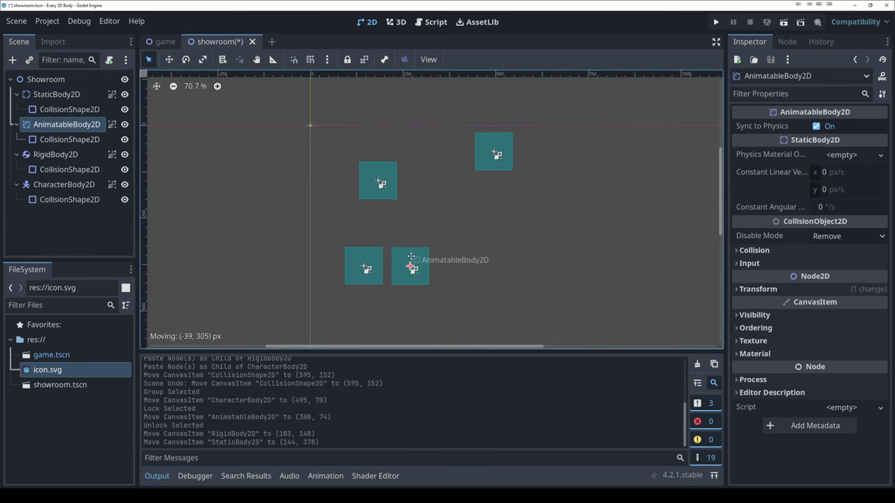